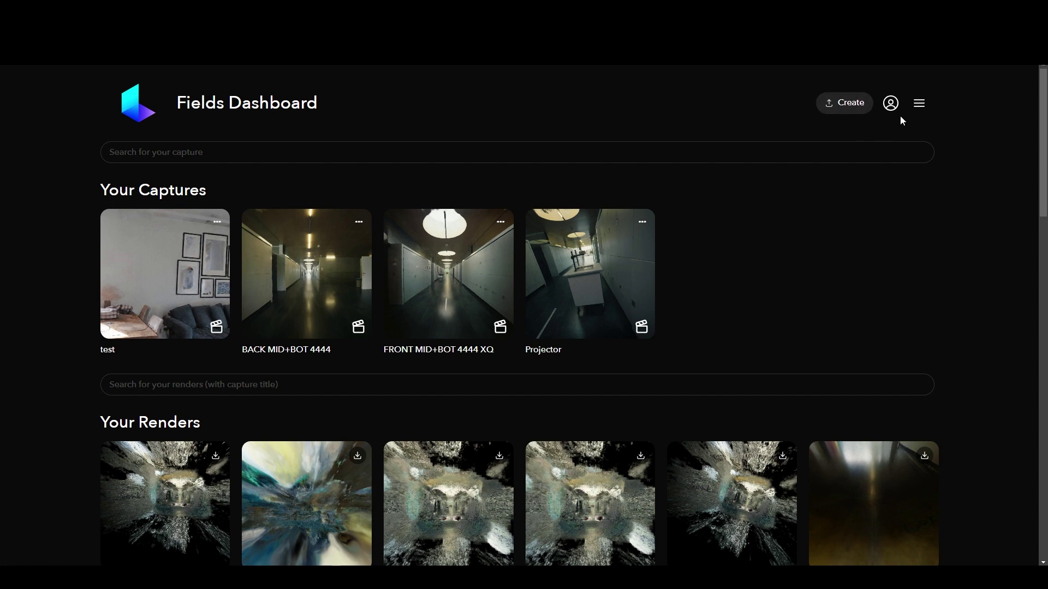
Step: Start a new capture upload and read its help instructions for video files
click(845, 109)
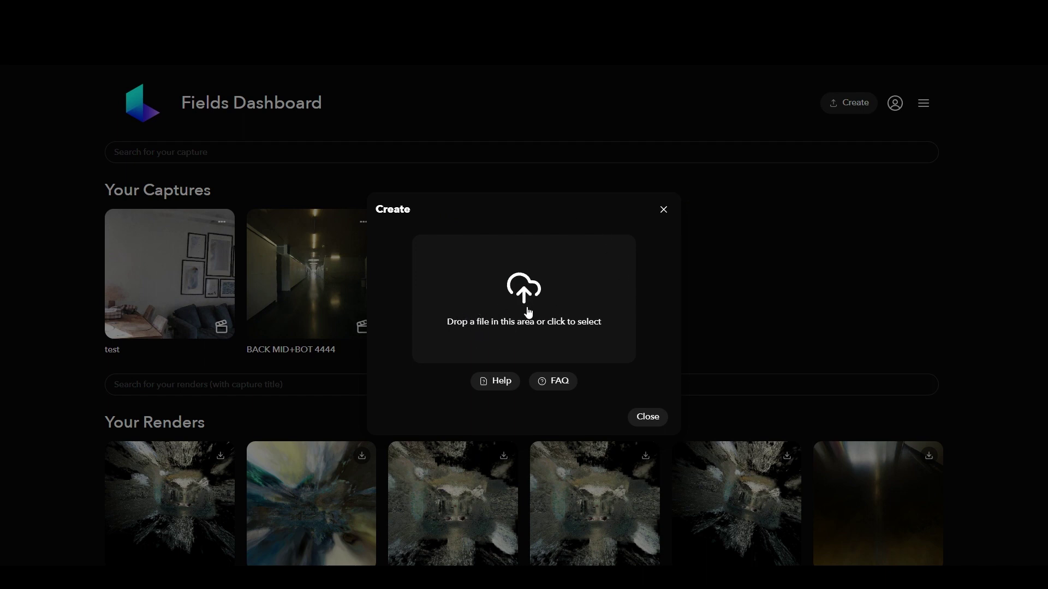
click(492, 389)
drag(438, 246, 611, 266)
drag(536, 271, 559, 272)
click(592, 273)
click(558, 273)
drag(526, 368, 604, 370)
click(603, 370)
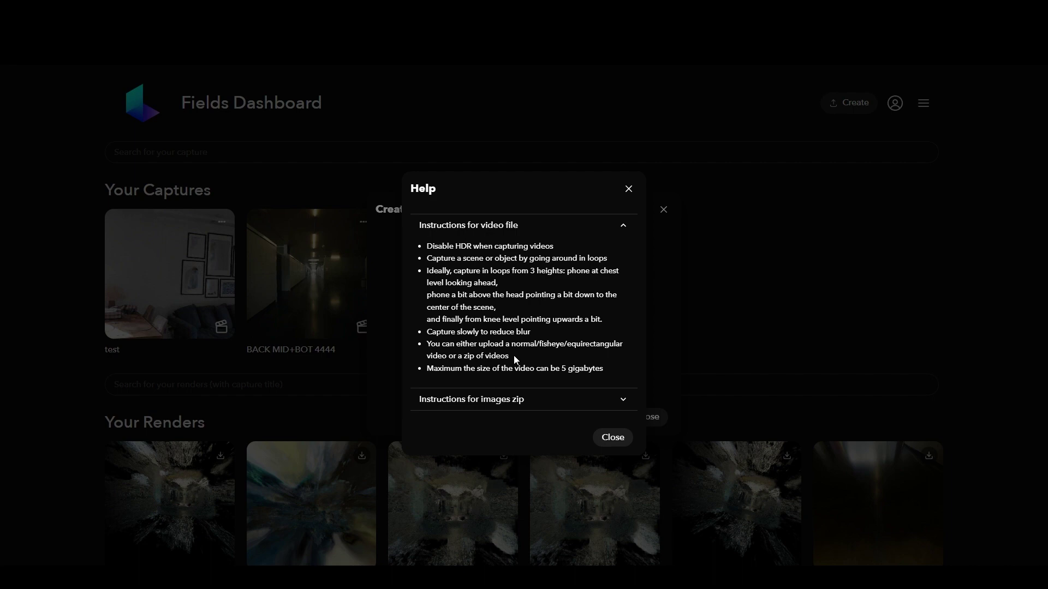
Step: Read the help instructions for an images zip, then look through the Luma AI Capturing Best Practices page
click(524, 403)
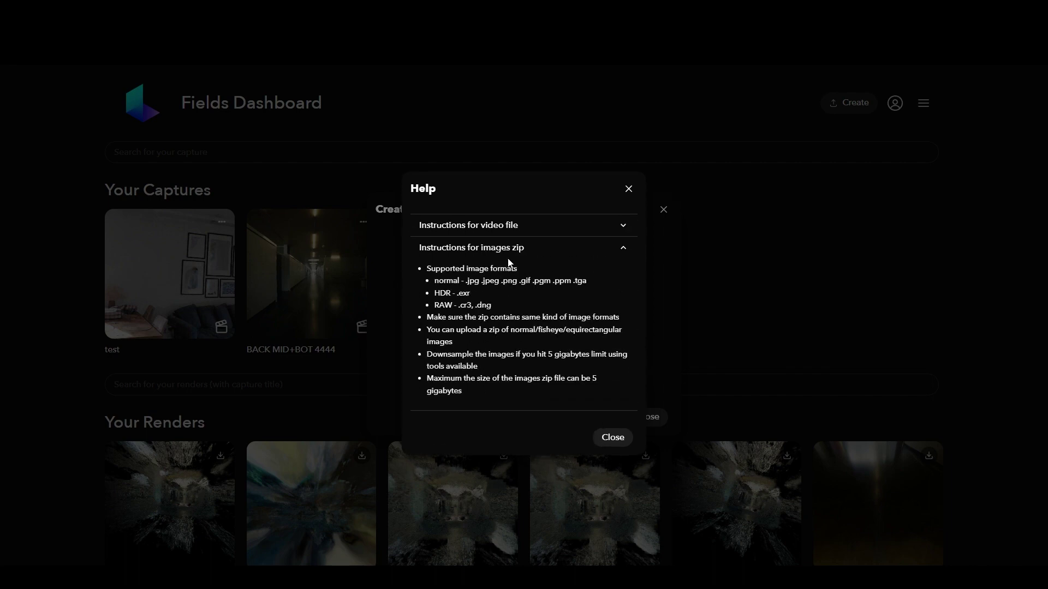
click(514, 226)
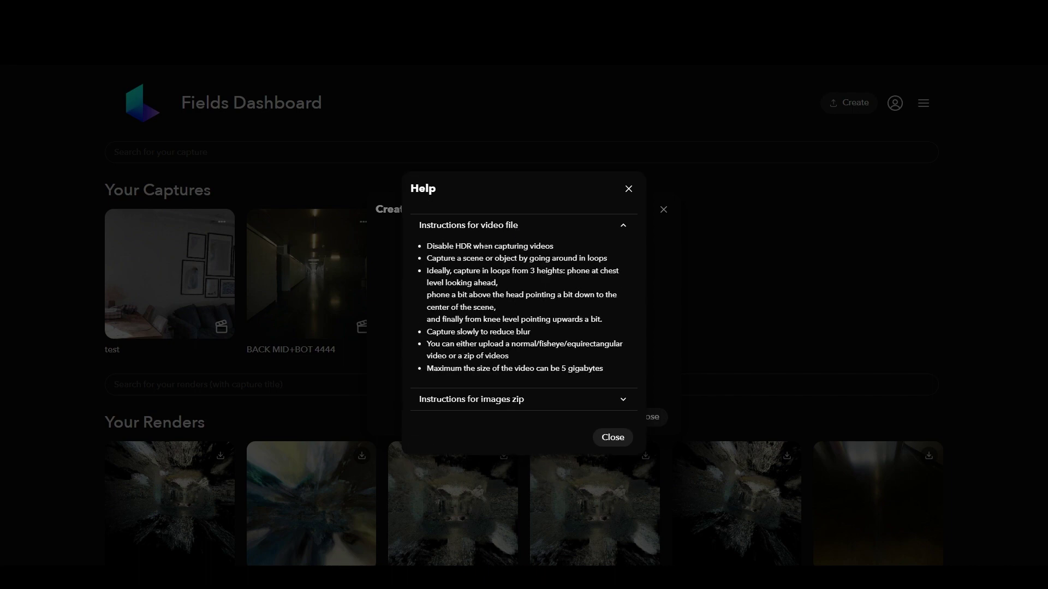
click(610, 436)
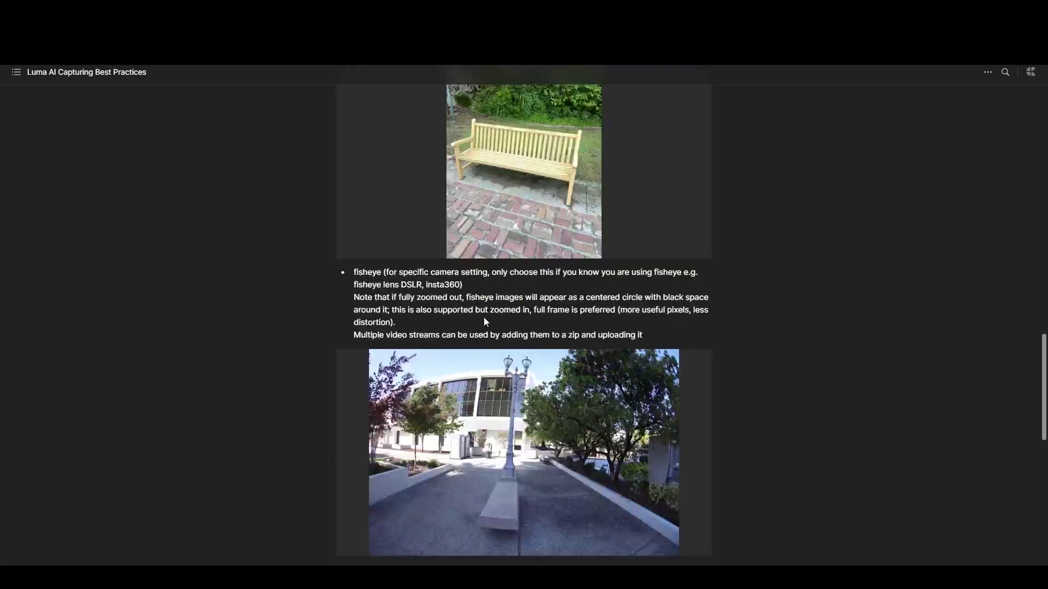
scroll(529, 353, down, 5)
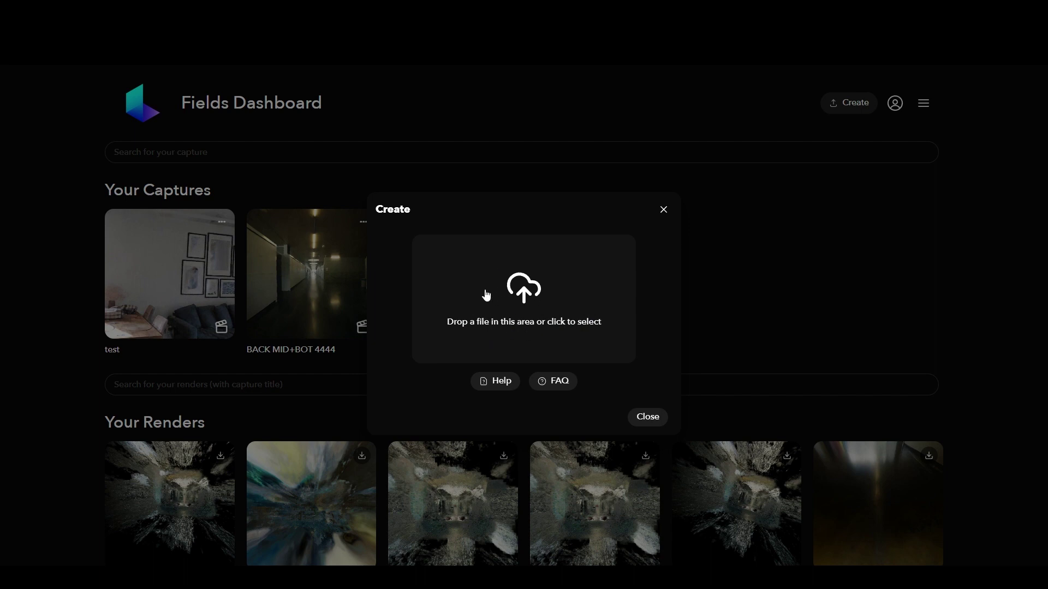
Step: Upload the video from D:\Arrivals\LUMA AI to UE Tut as a private capture titled "test" with the Normal camera type
click(514, 340)
click(524, 133)
key(ctrl+v)
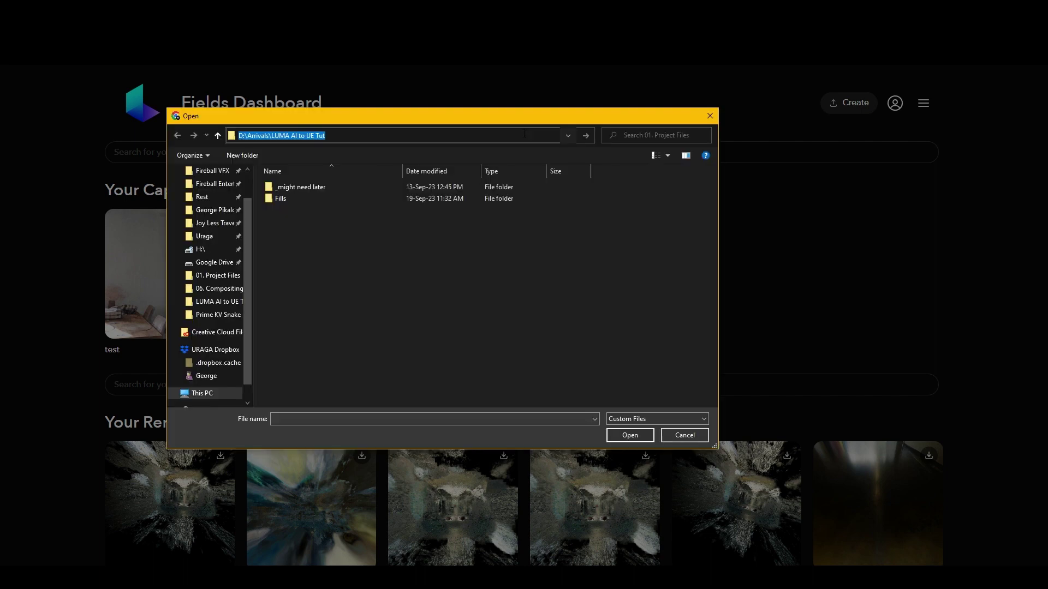
key(Return)
double_click(429, 207)
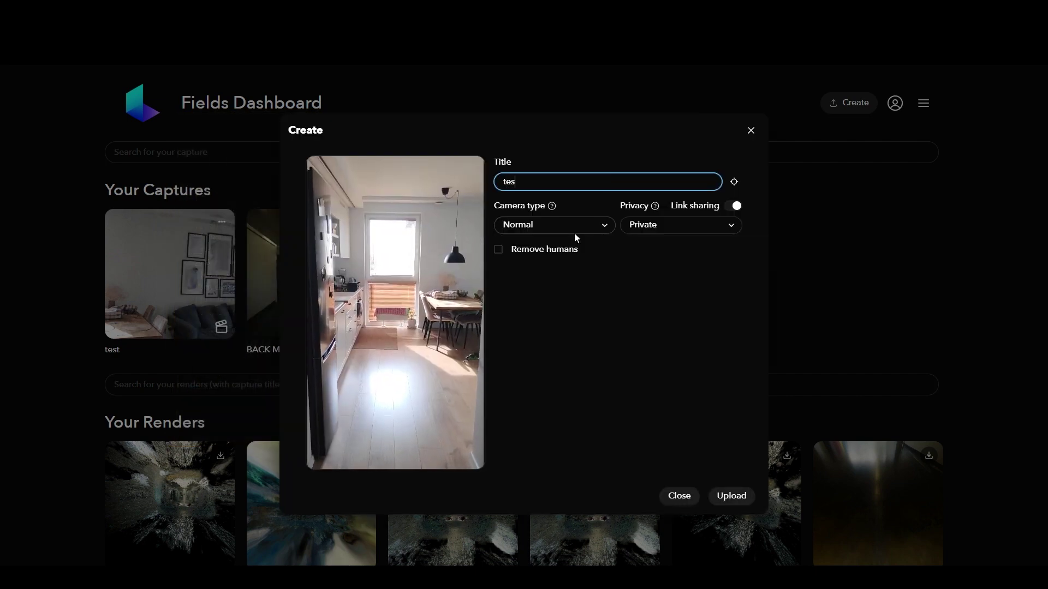
click(732, 499)
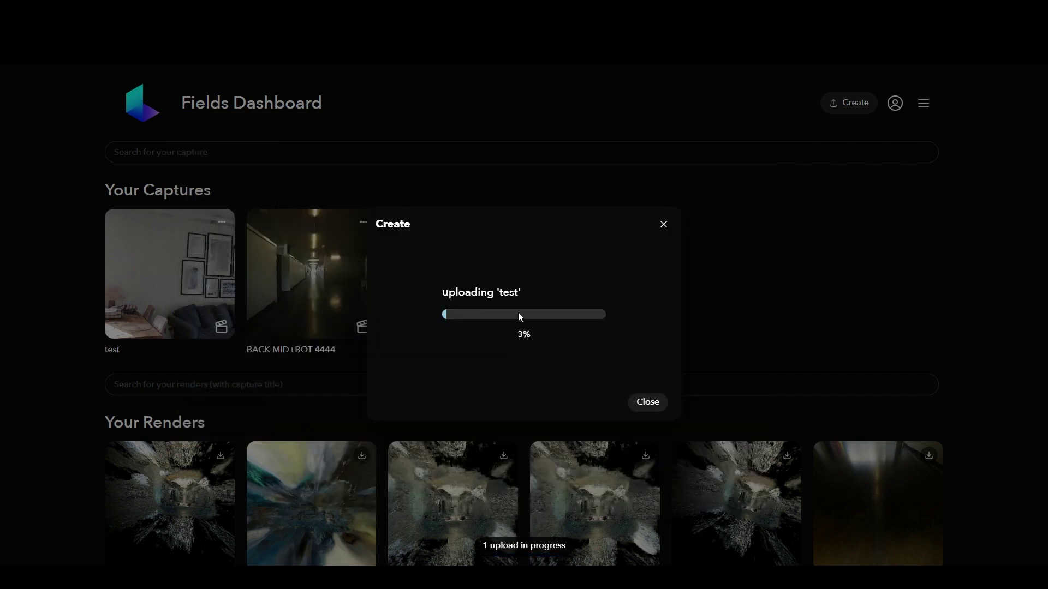
click(647, 401)
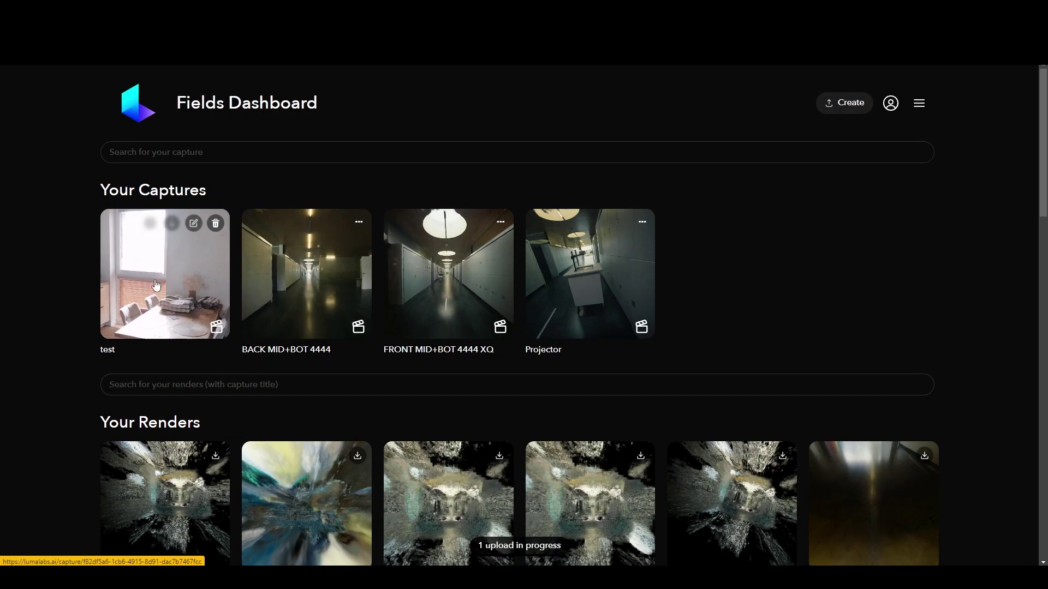
Step: Examine the finished test capture's download options, including the OBJ and PLY export variants
click(152, 315)
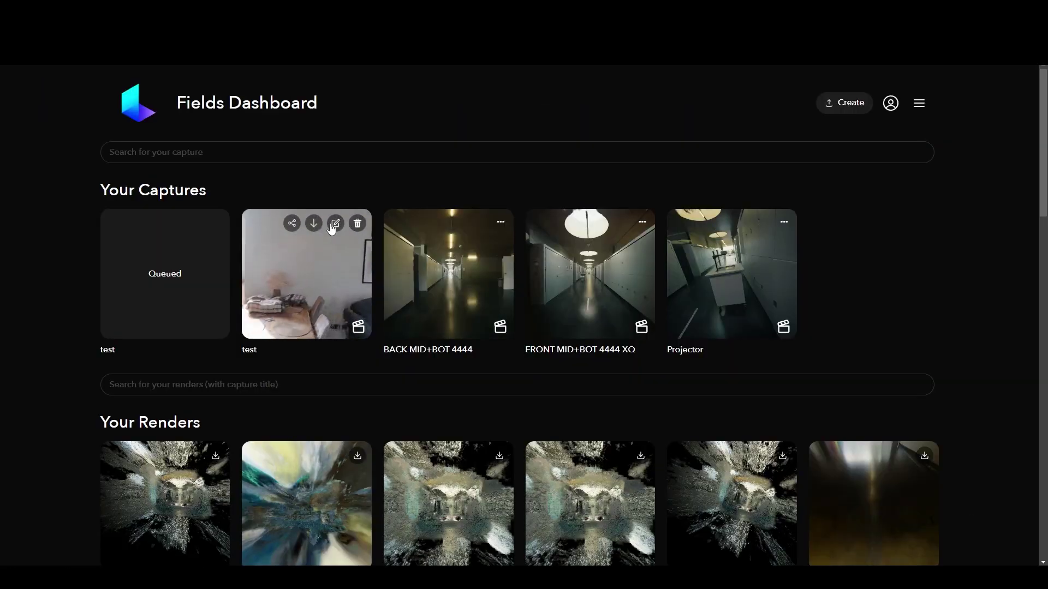
click(313, 224)
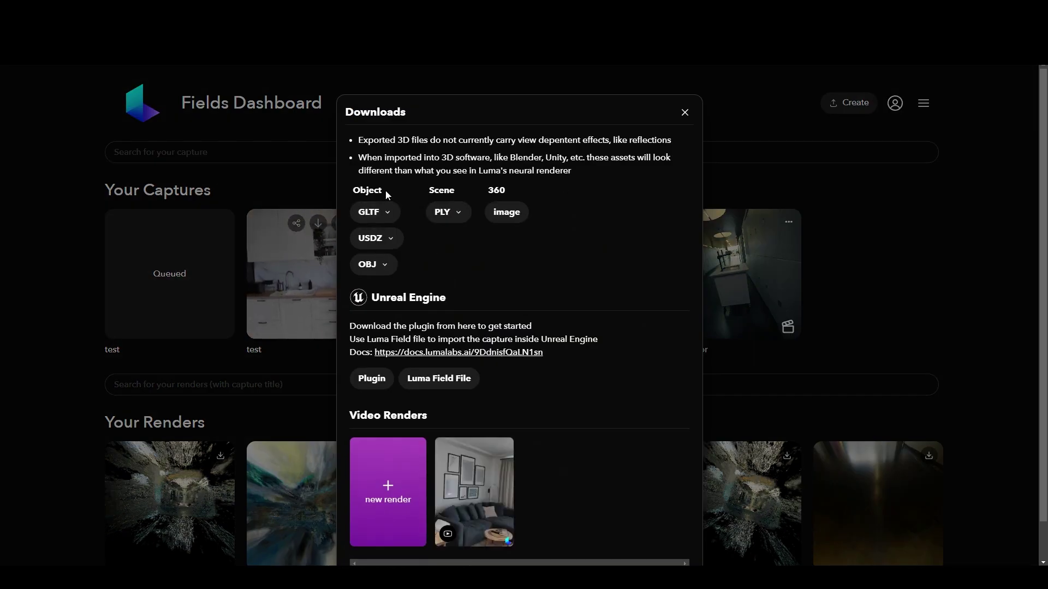
click(373, 264)
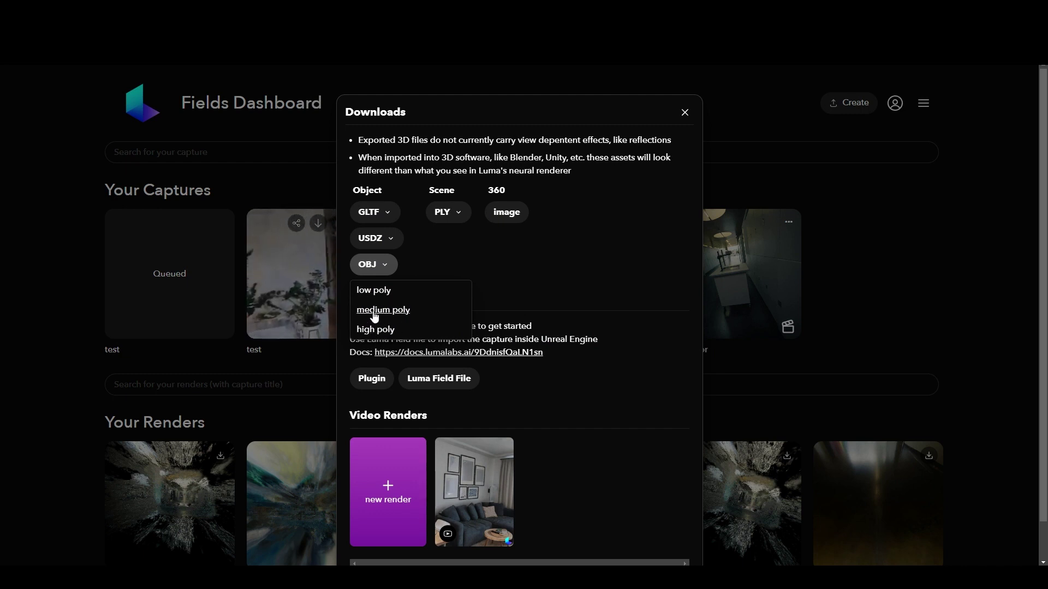
click(557, 247)
click(449, 218)
click(457, 294)
scroll(457, 294, down, 1)
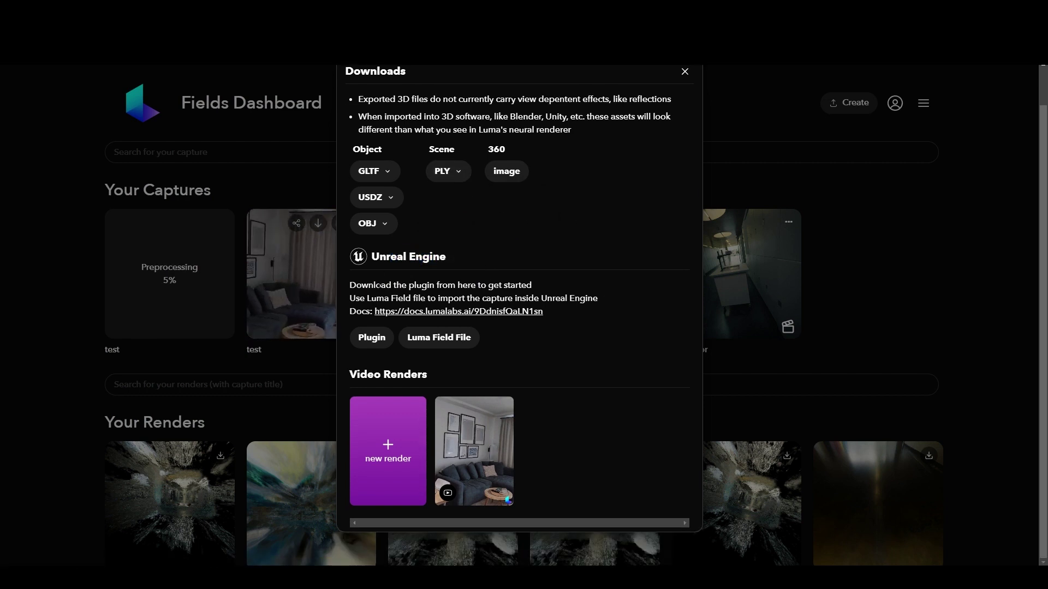
Step: Open the Luma Unreal Engine Plugin page and review its game and film starter project downloads
click(370, 338)
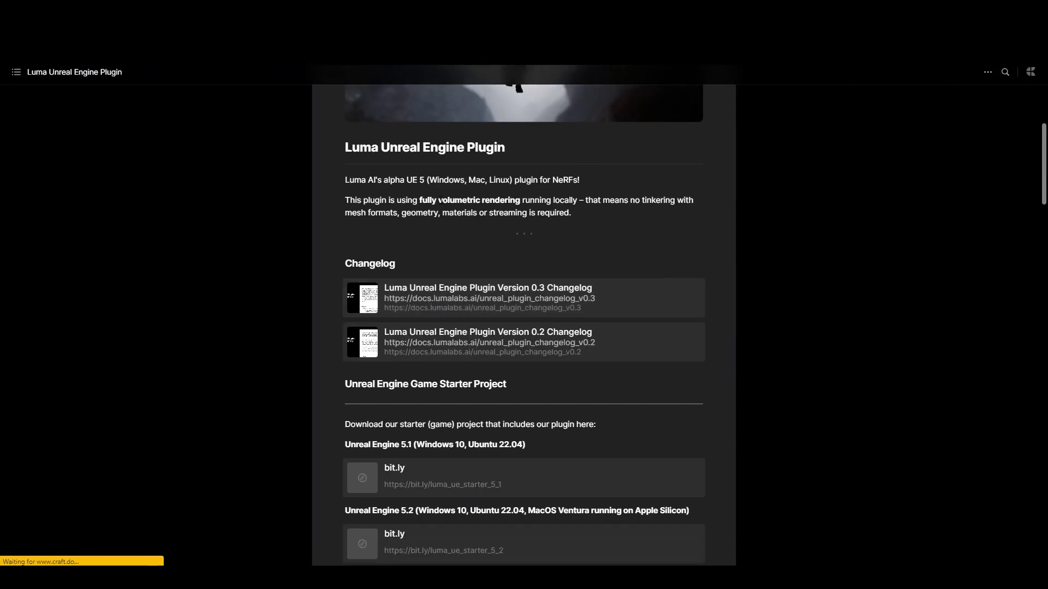
scroll(409, 235, down, 5)
scroll(443, 195, down, 1)
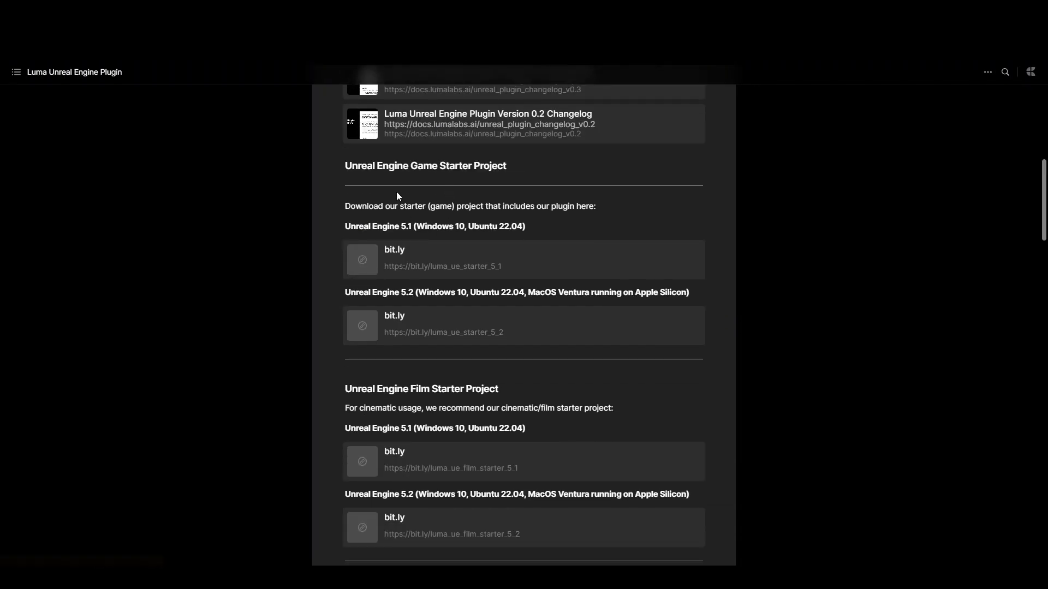
drag(409, 166, 480, 167)
drag(411, 388, 499, 389)
click(473, 387)
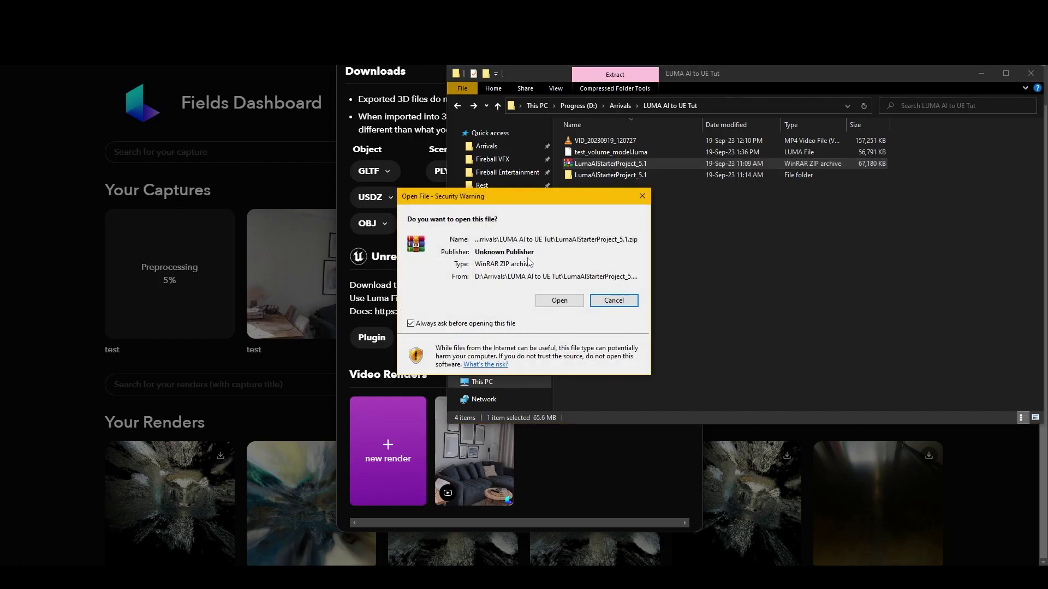
Step: Check the downloaded LumaAIStarterProject_5.1 archive and extracted folder and the test_volume_model.luma file in File Explorer
key(Escape)
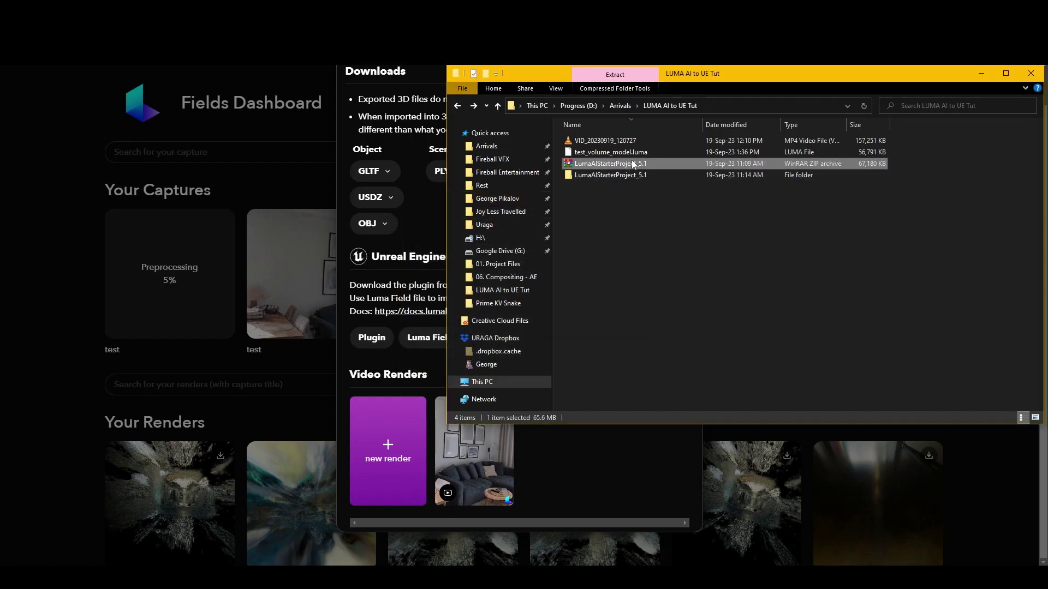
double_click(610, 175)
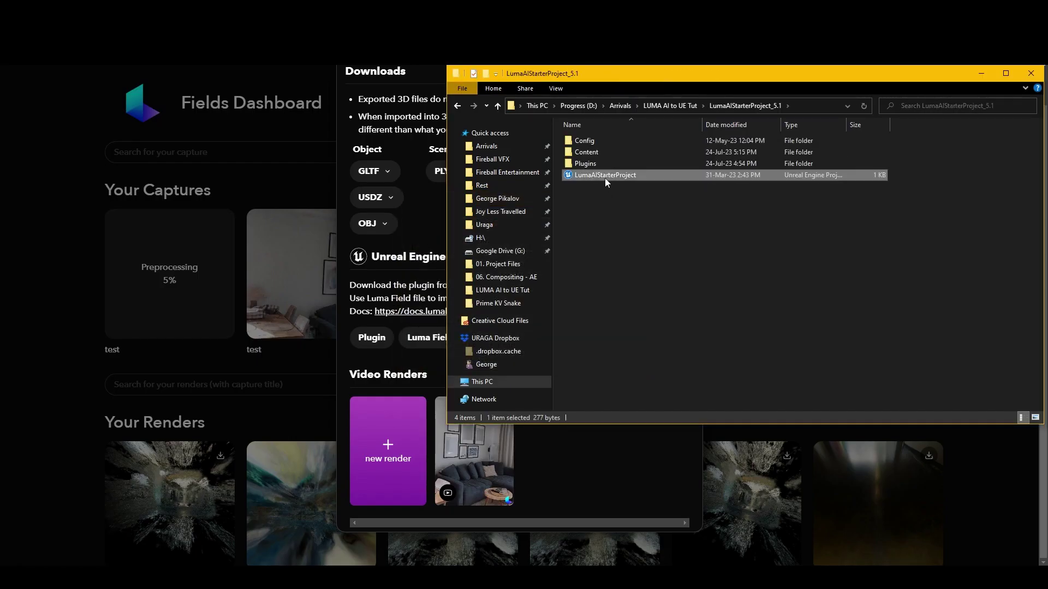
key(BackSpace)
click(613, 153)
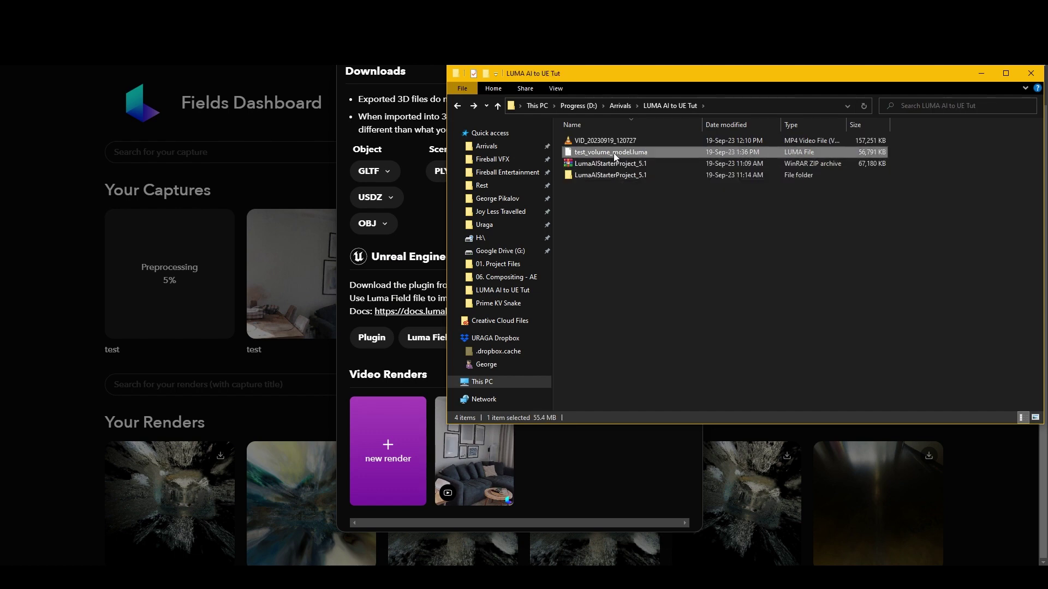
click(252, 114)
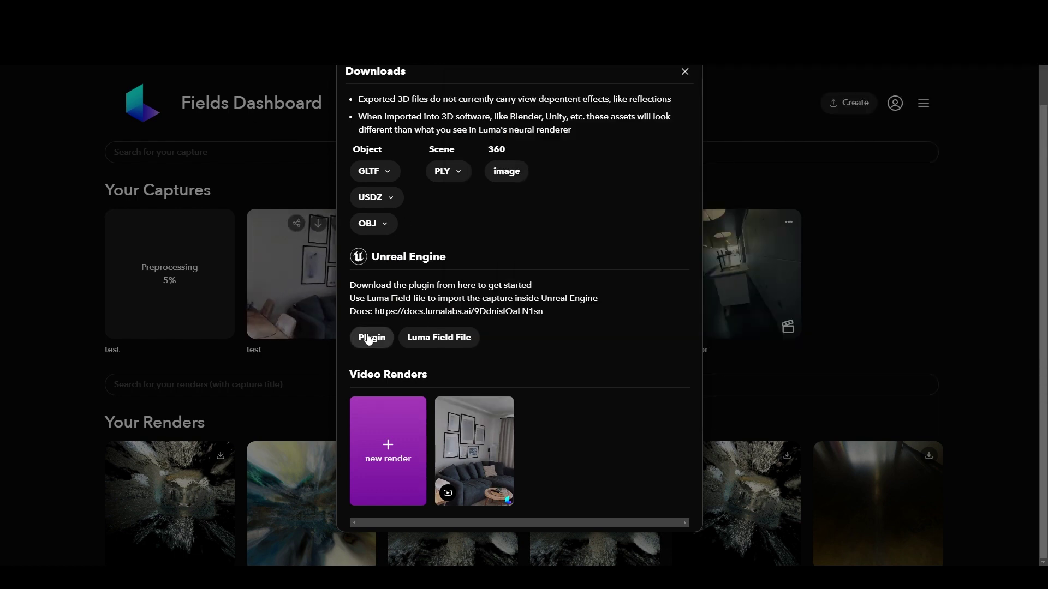
click(444, 339)
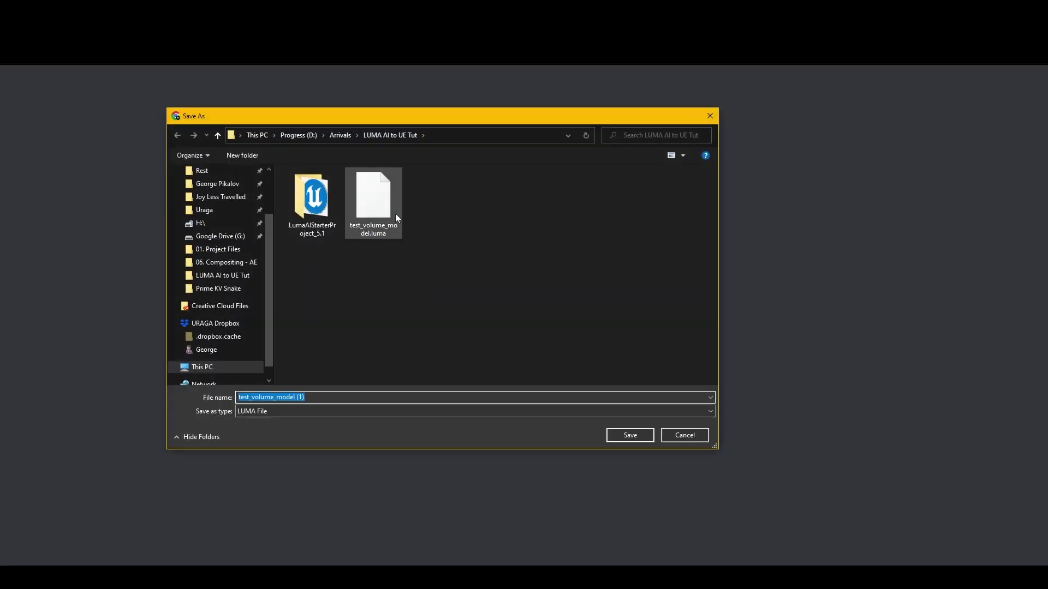
click(684, 435)
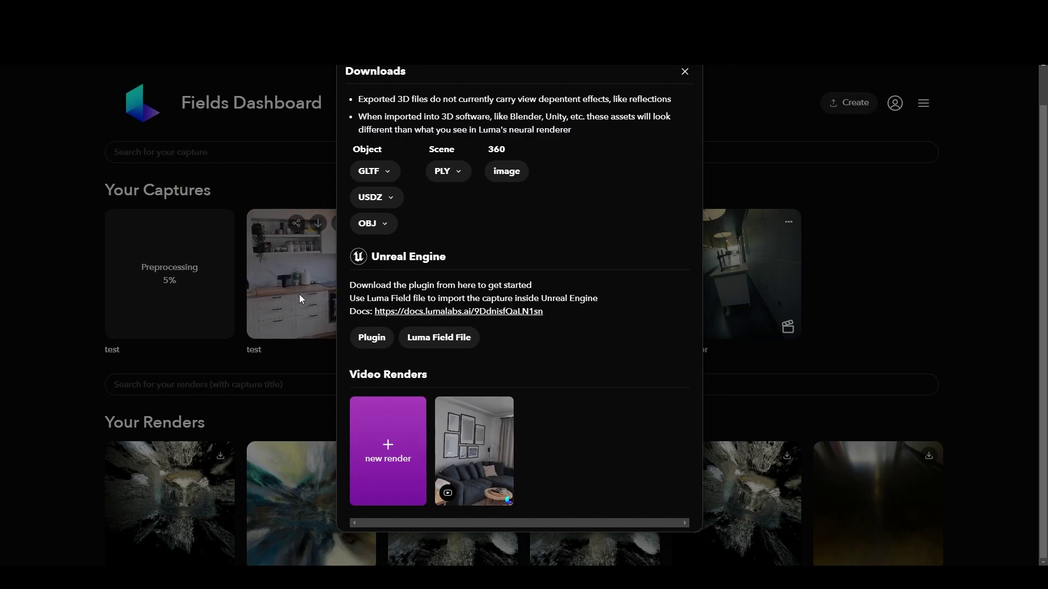
click(684, 71)
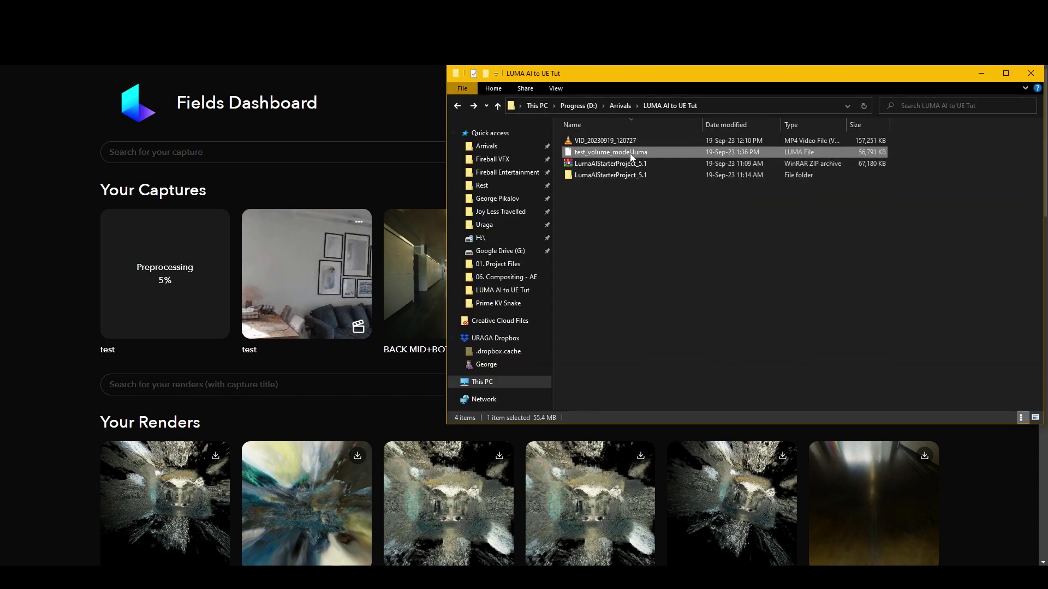
Step: Open the starter project from the LumaAIStarterProject_5.1 folder in Unreal Engine and look around the drawbridge scene
double_click(619, 174)
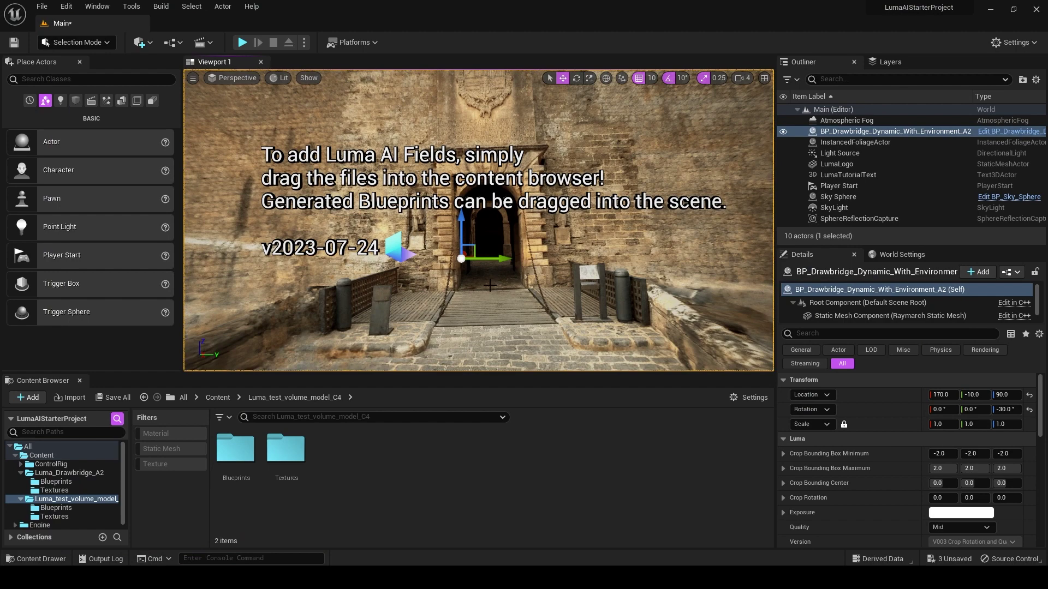
drag(573, 275, 537, 86)
right_drag(478, 220, 513, 210)
key(w)
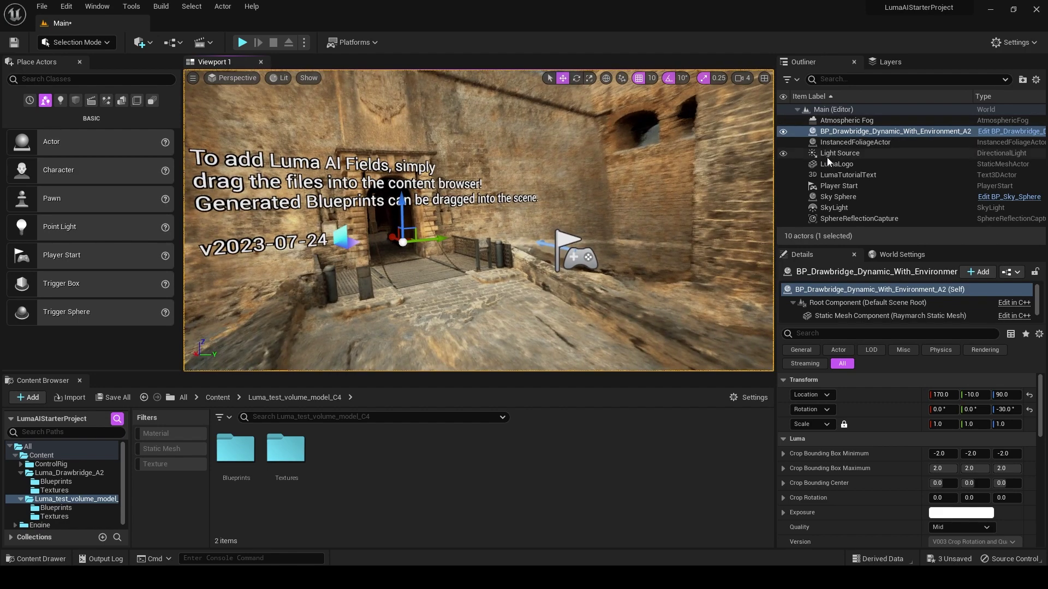
Step: Delete the Luma tutorial text, the LumaLogo plane and the Player Start from the level
click(337, 201)
key(Delete)
click(344, 238)
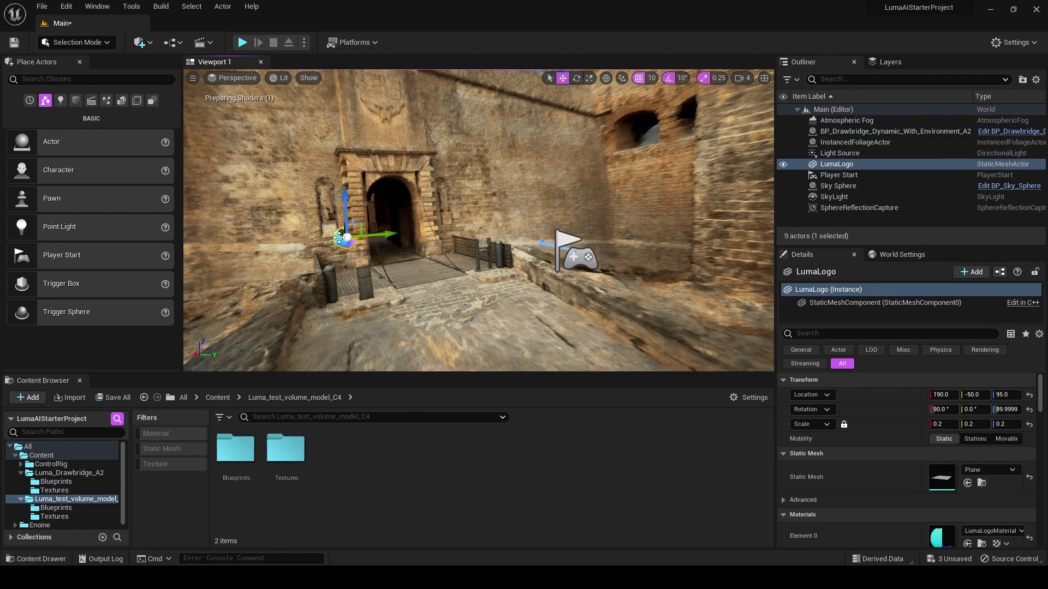
key(Delete)
click(864, 165)
key(Delete)
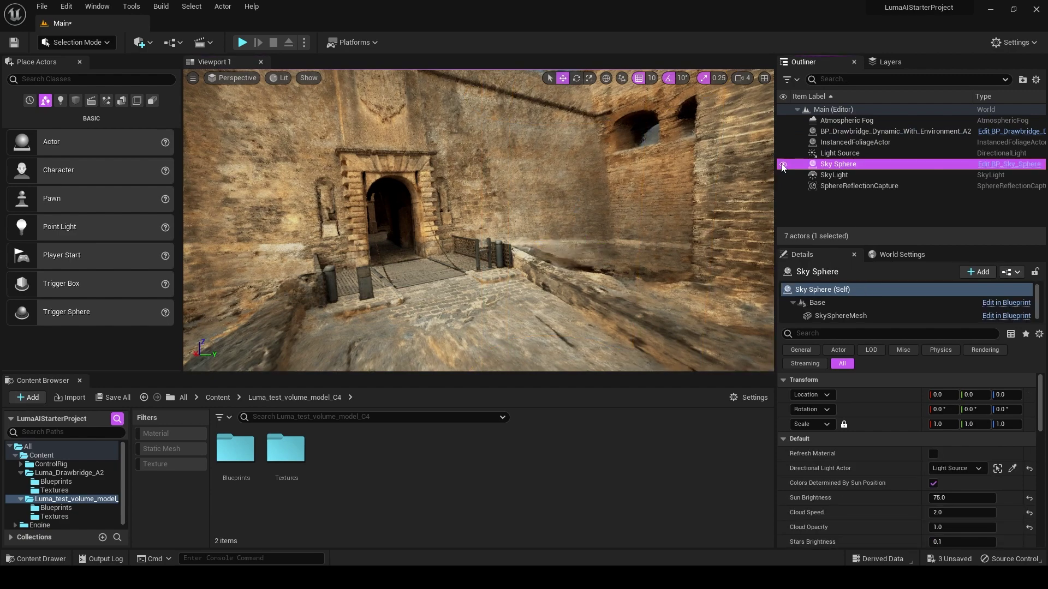
Step: Delete the BP_Drawbridge_Dynamic_With_Environment_A2 actor from the level
click(843, 142)
click(839, 132)
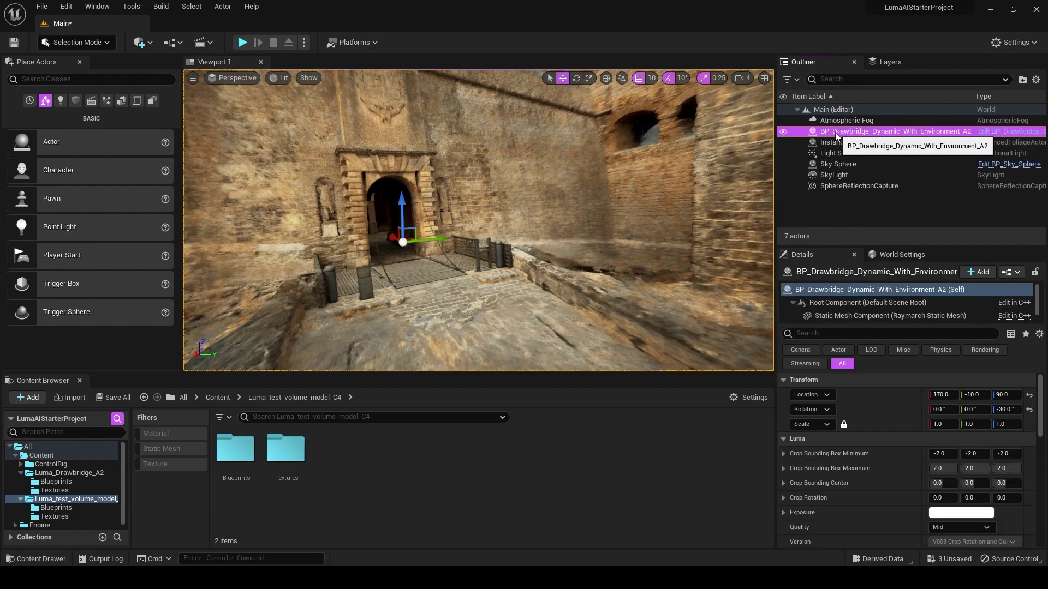
key(Delete)
Step: Import the test_volume_model.luma file from the LUMA AI to UE Tut folder into the project's content
click(284, 577)
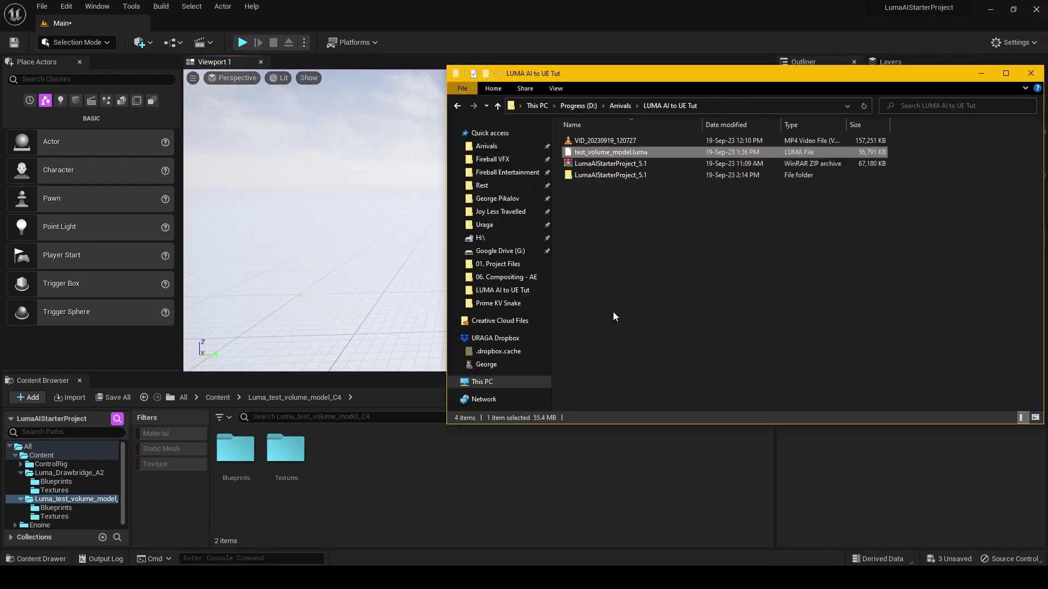
drag(619, 150, 354, 490)
click(372, 486)
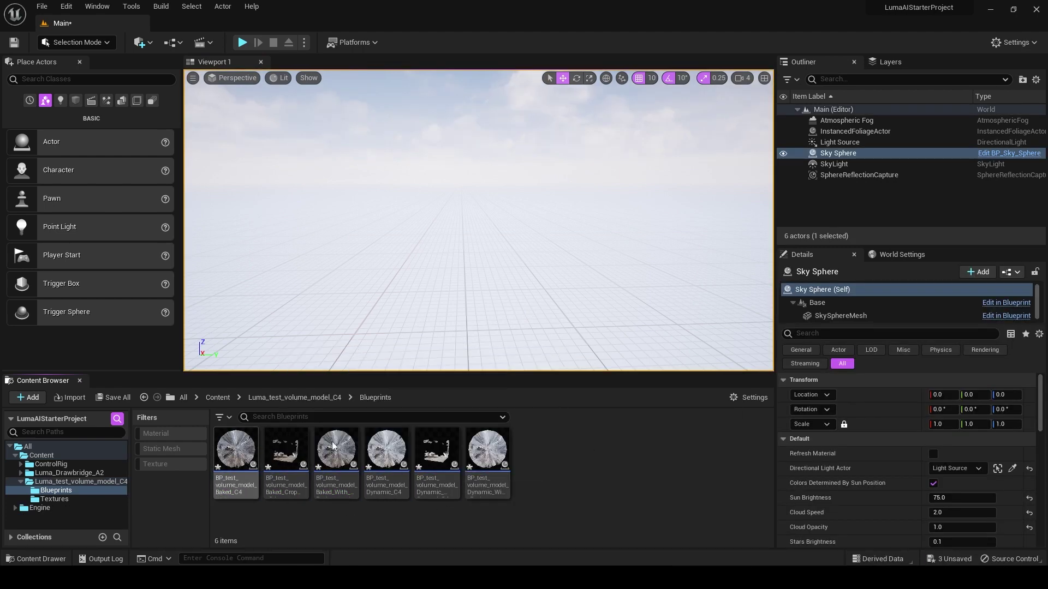
Step: Place the BP_test_volume_model_Baked_Cropped_C4 and BP_test_volume_model_Dynamic_Cropped_C4 blueprints side by side in the level
mouse_move(301, 460)
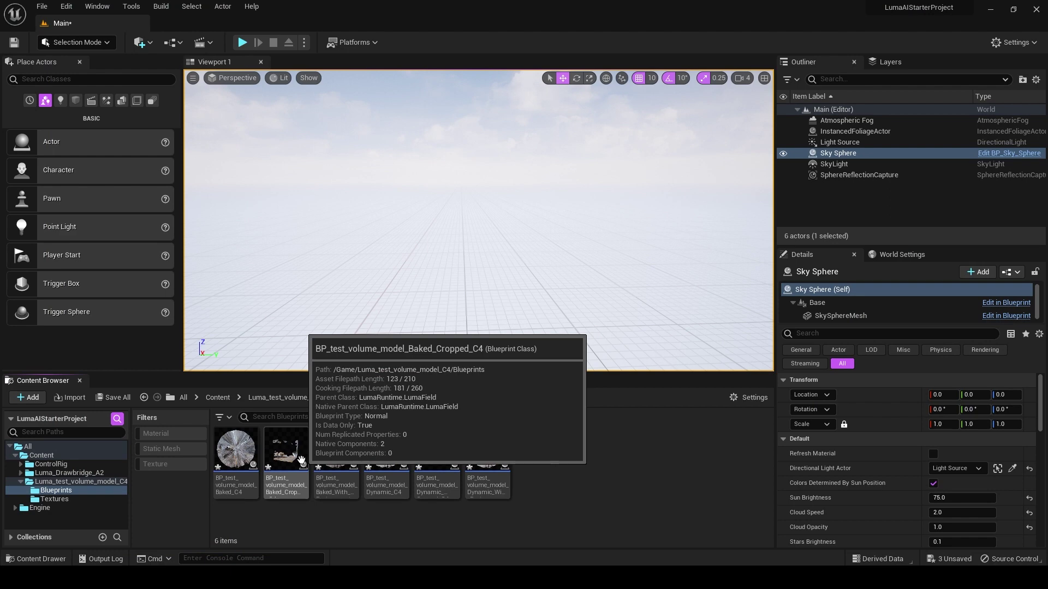
mouse_move(394, 460)
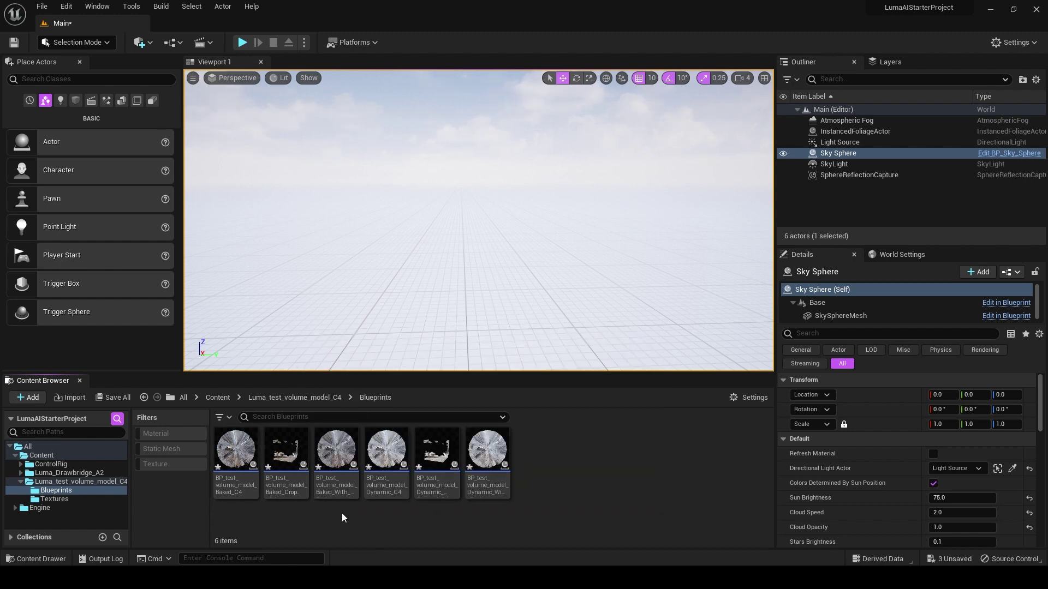
mouse_move(451, 456)
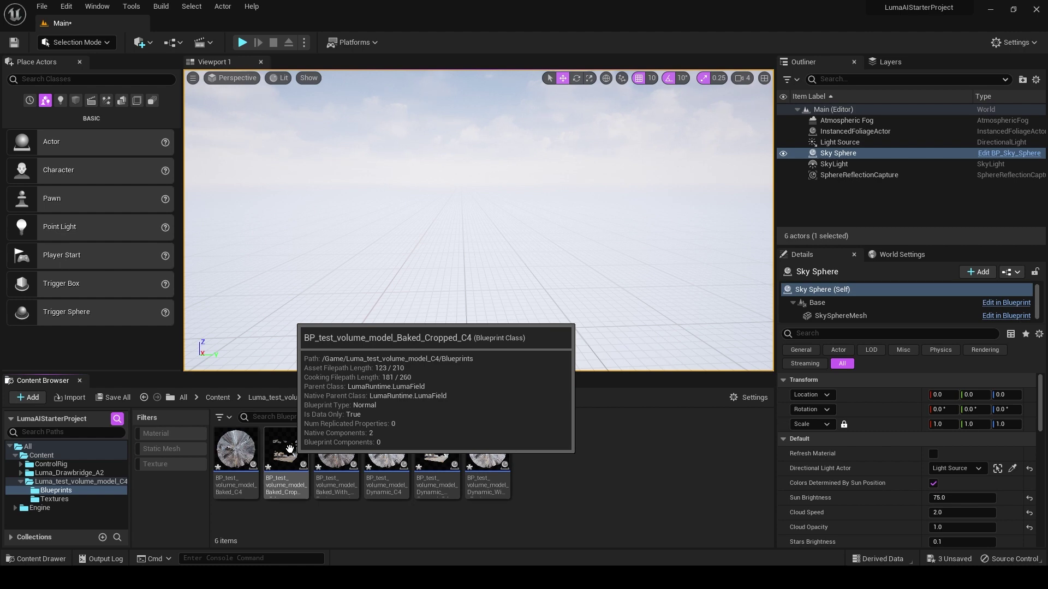
drag(275, 444, 397, 291)
drag(441, 448, 438, 281)
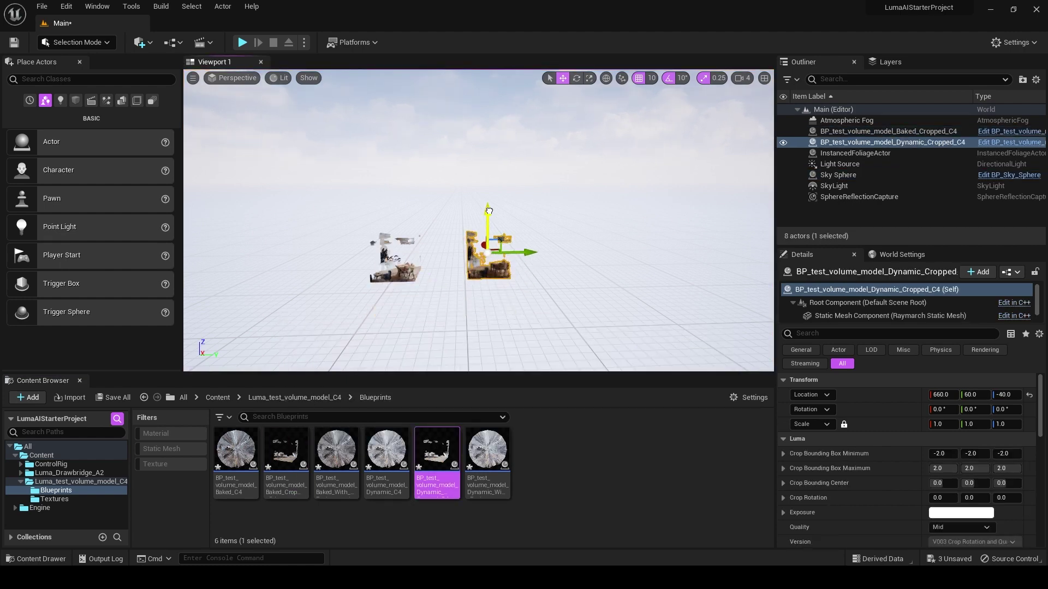
Step: Scale the Baked_Cropped model to about 2.59 and the Dynamic_Cropped model to about 2.78, moving the dynamic one aside along Y
click(394, 260)
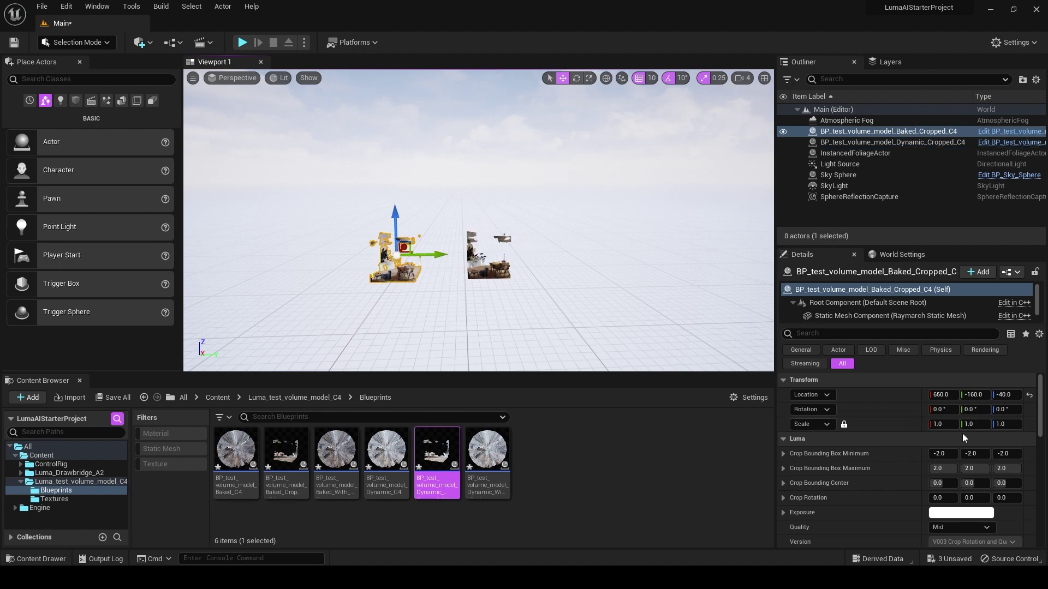
drag(941, 424, 998, 424)
click(496, 270)
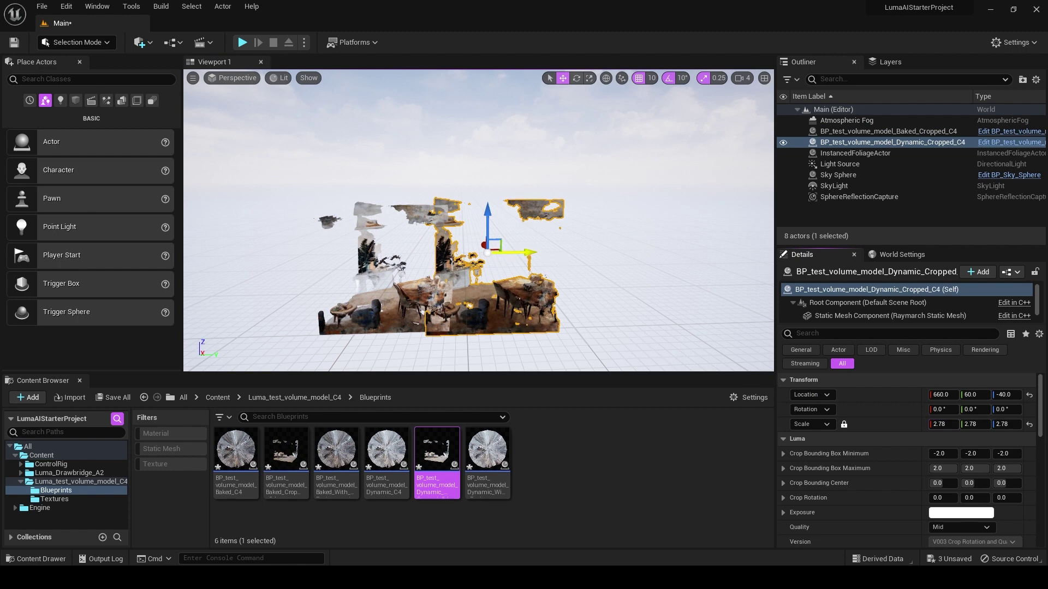
drag(532, 252, 572, 253)
click(440, 321)
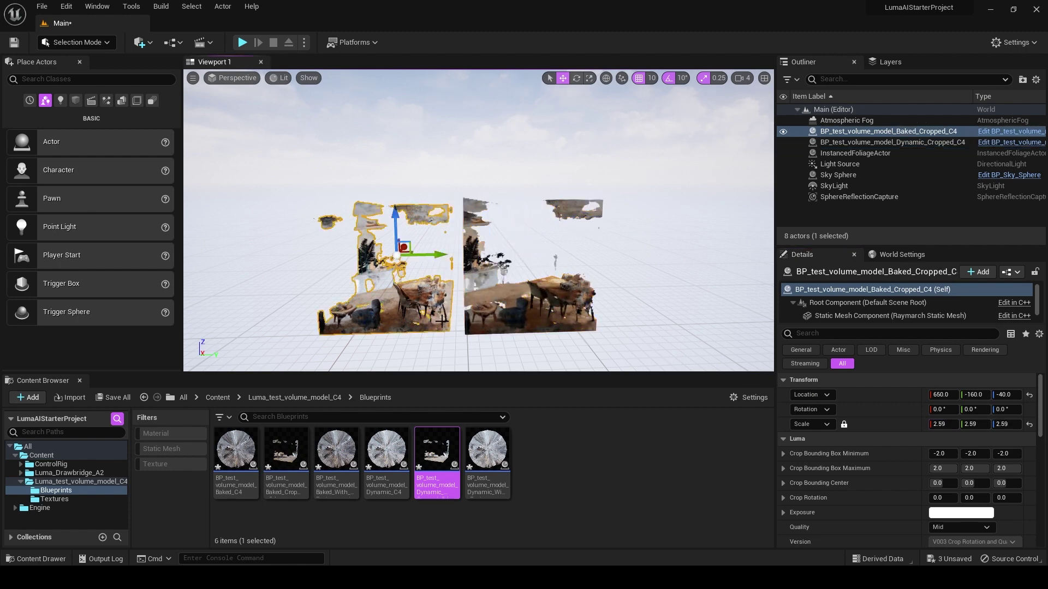
Step: Toggle the Light Source's visibility off and on to compare how the baked and dynamic models react to lighting
click(814, 164)
click(784, 164)
click(784, 165)
click(784, 164)
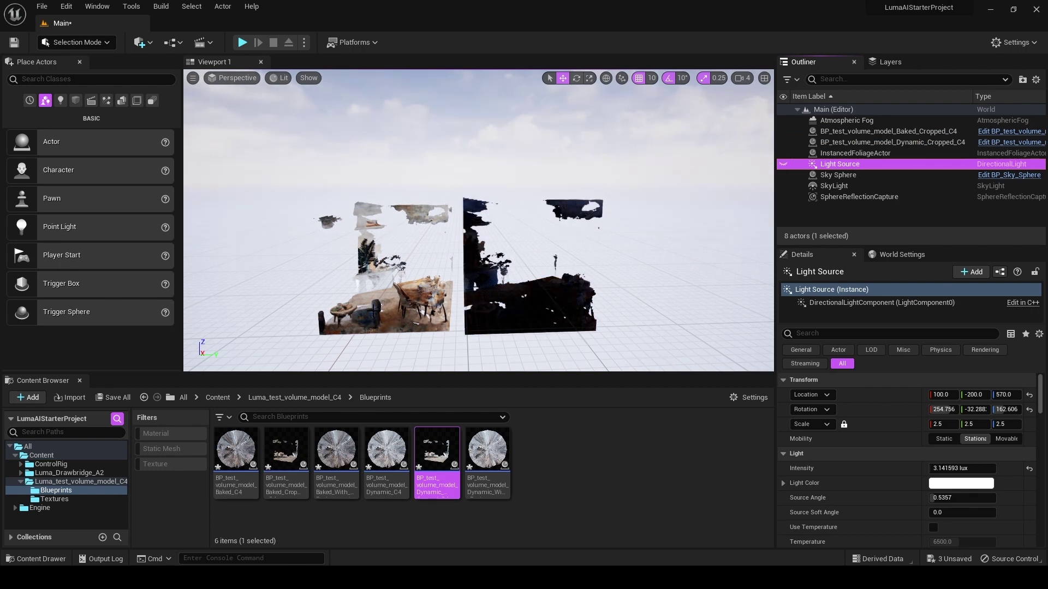
click(784, 164)
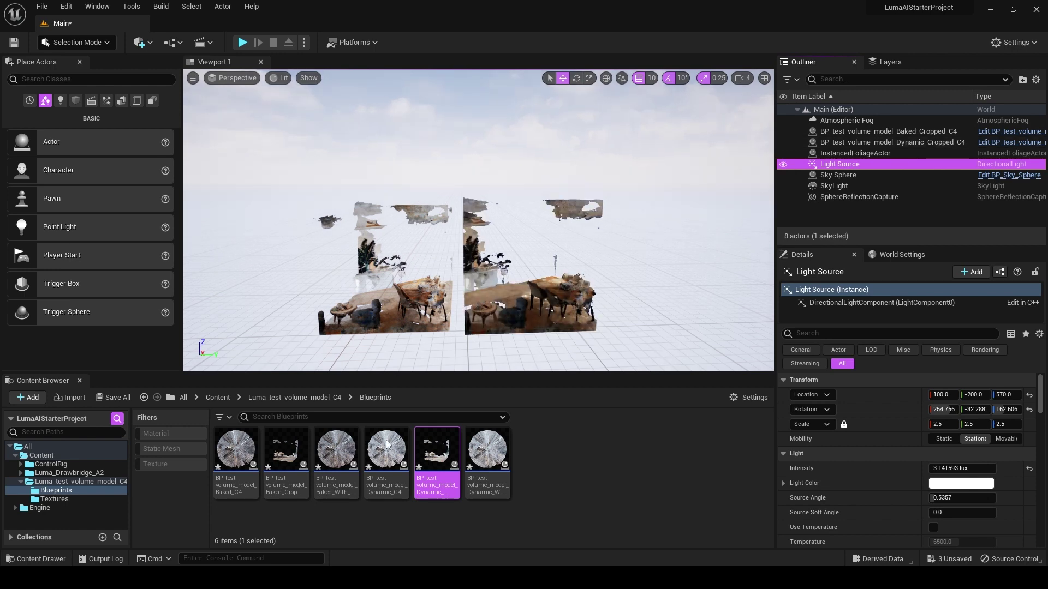
Step: Replace the two cropped models with the BP_test_volume_model_Dynamic_With_Environment blueprint and reset its location to the origin
click(532, 306)
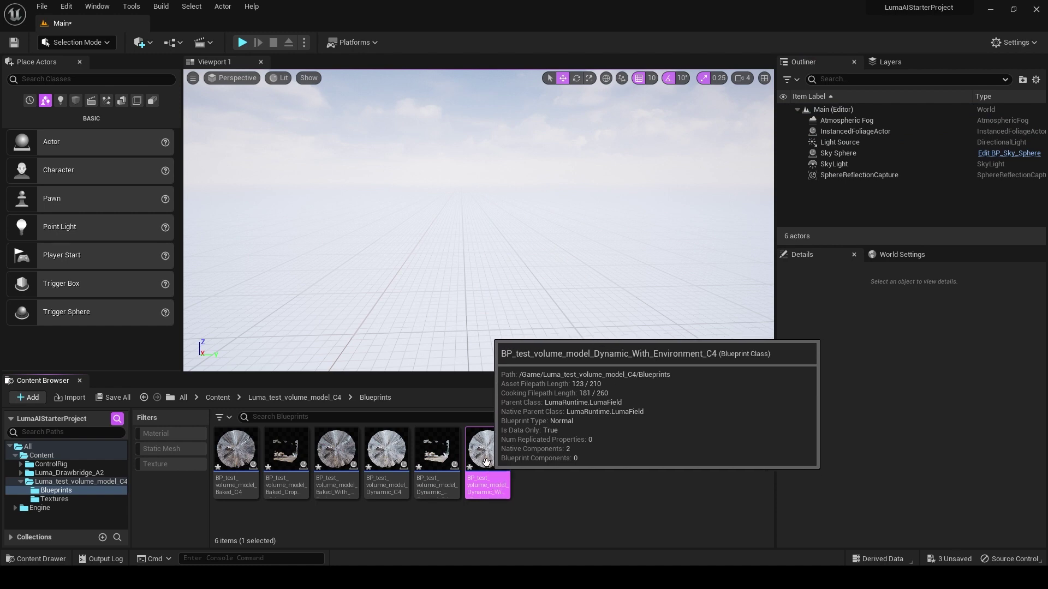
drag(492, 495, 468, 188)
drag(410, 241, 411, 242)
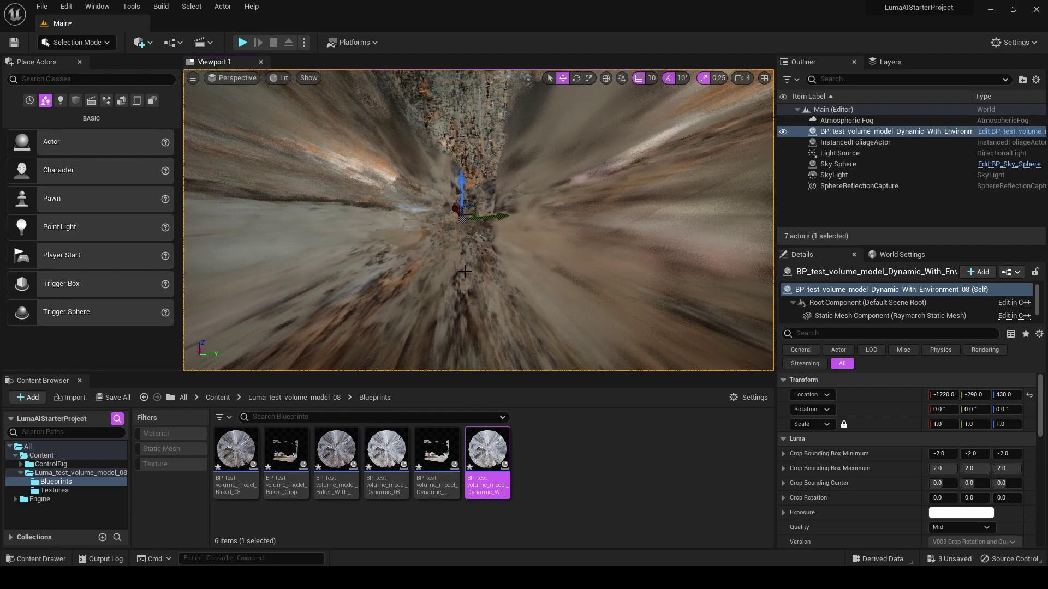
right_drag(479, 221, 485, 217)
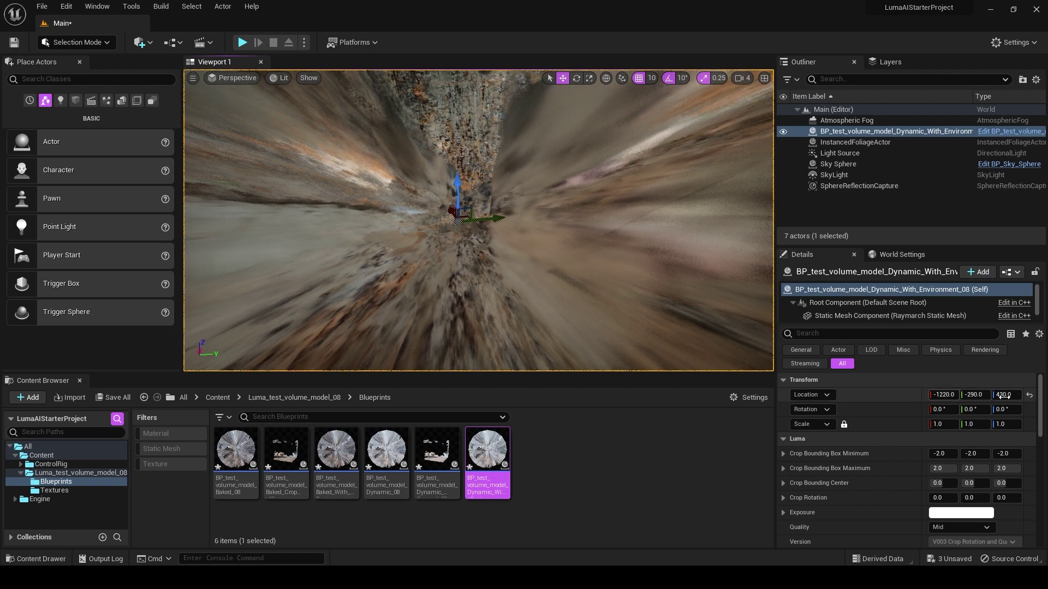
click(1029, 395)
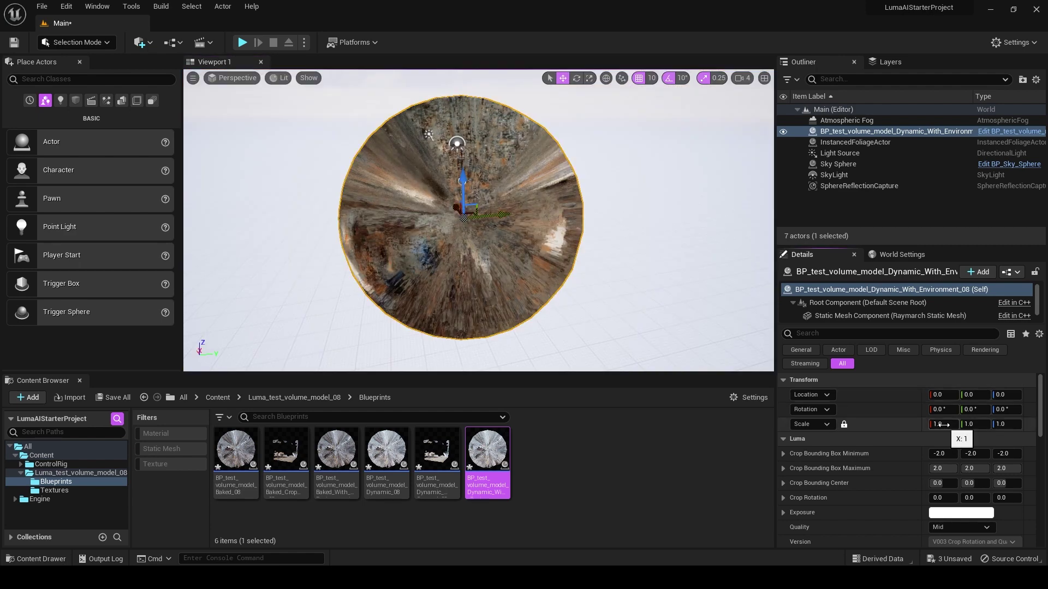
Step: Try scaling the environment actor uniformly to 25 at its full, uncropped size
click(943, 424)
text(25)
key(Return)
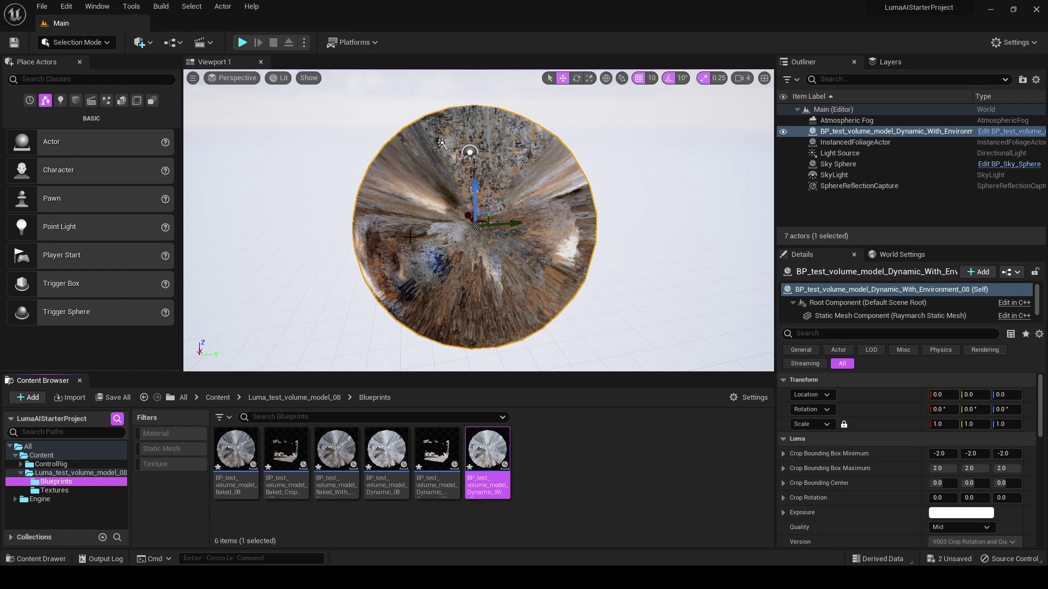
Step: Try setting the environment actor's Crop Bounding Box Minimum to -1, 0, 0
click(942, 453)
text(-1)
key(Tab)
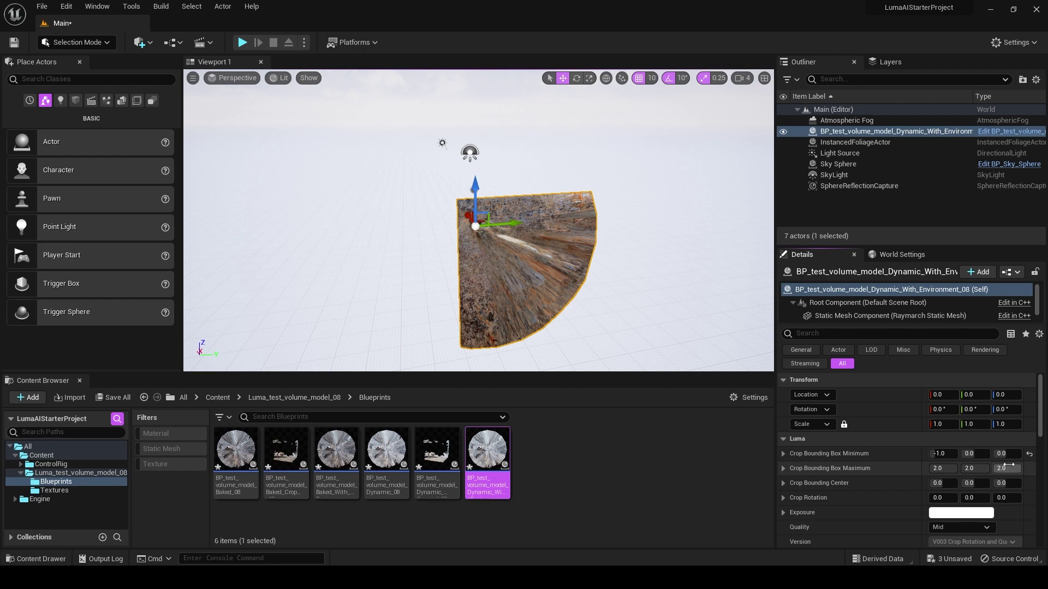
text(0)
key(Return)
key(shift+Tab)
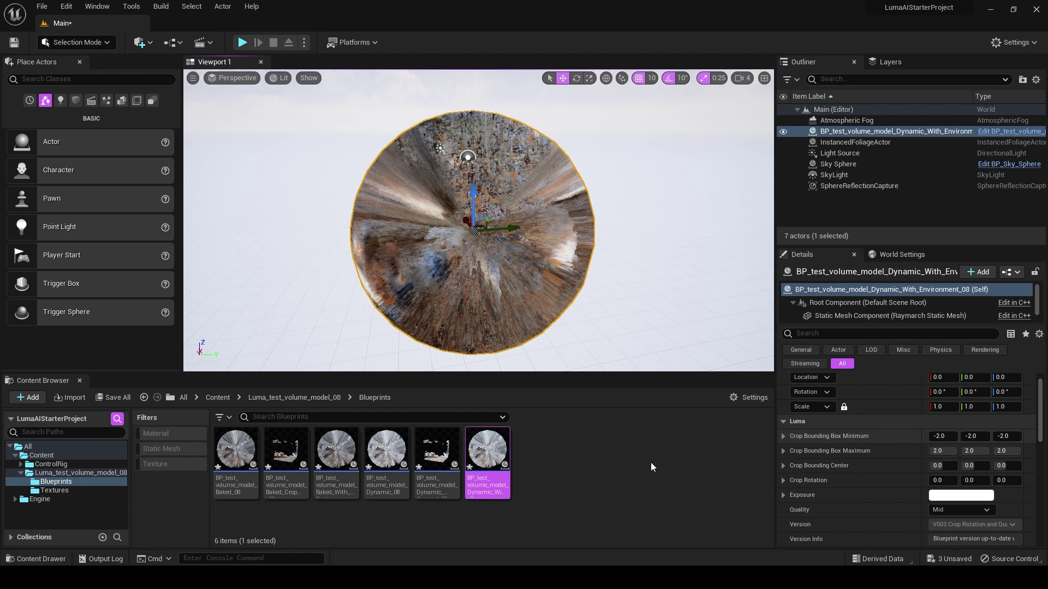
Step: Examine the cropped environment actor in the level along with its crop bounding box and quality settings
click(548, 252)
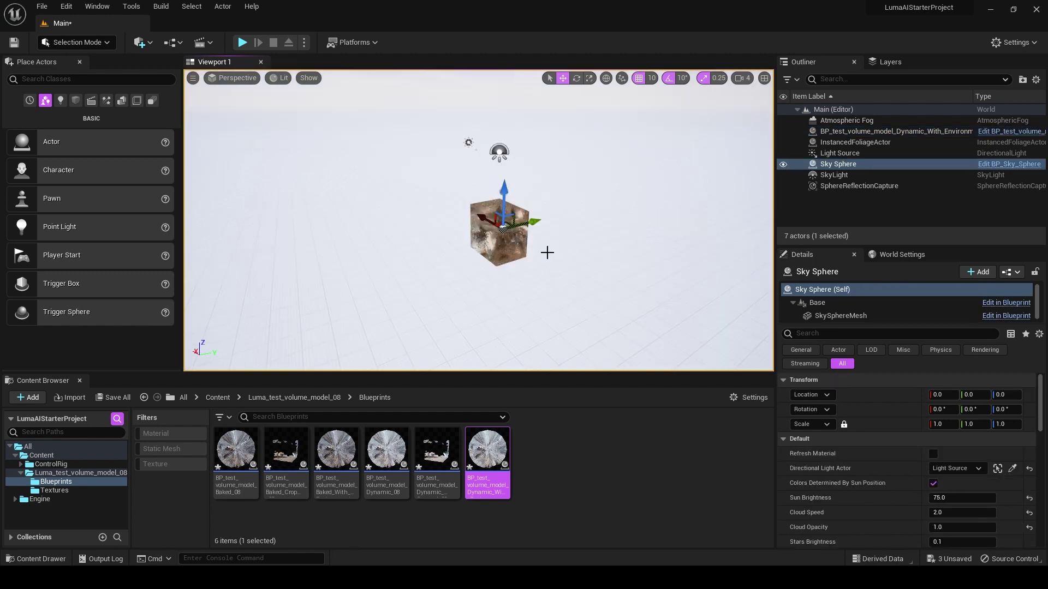
key(w)
mouse_move(552, 275)
right_down()
mouse_move(516, 276)
mouse_move(568, 277)
right_up()
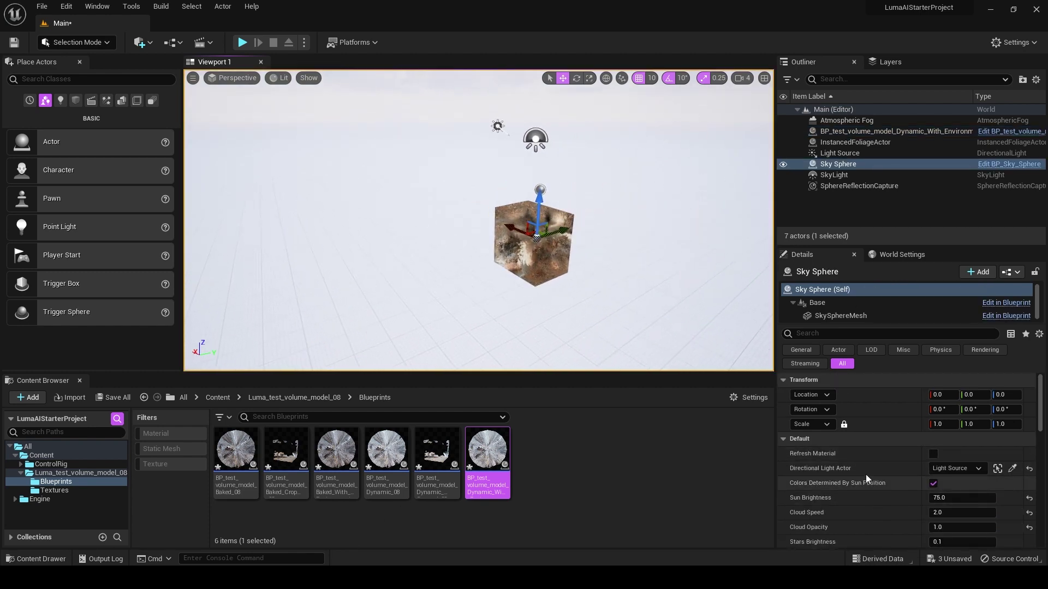
click(793, 439)
click(843, 131)
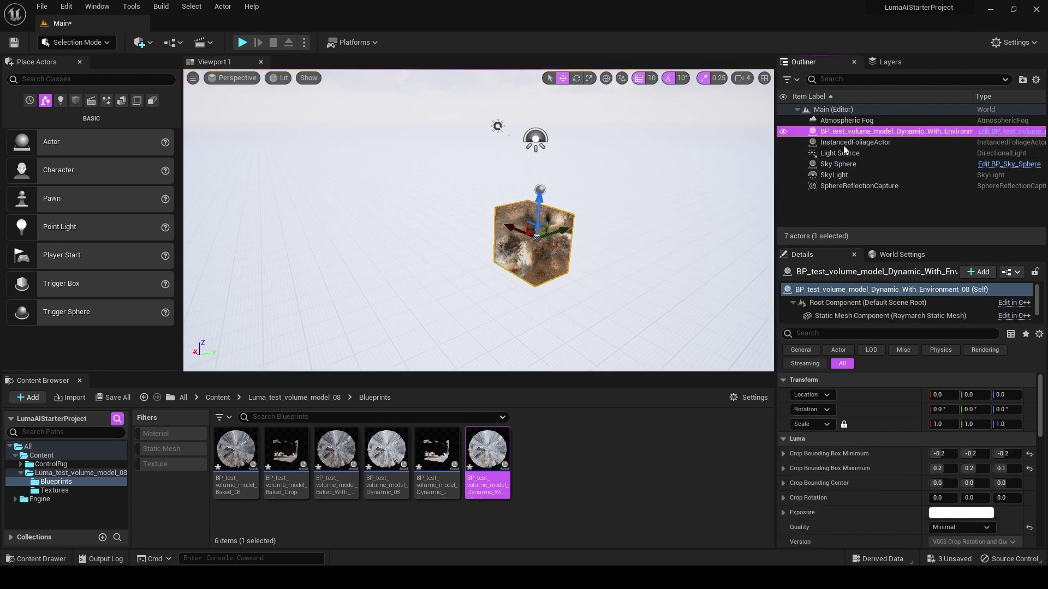
click(939, 527)
click(952, 454)
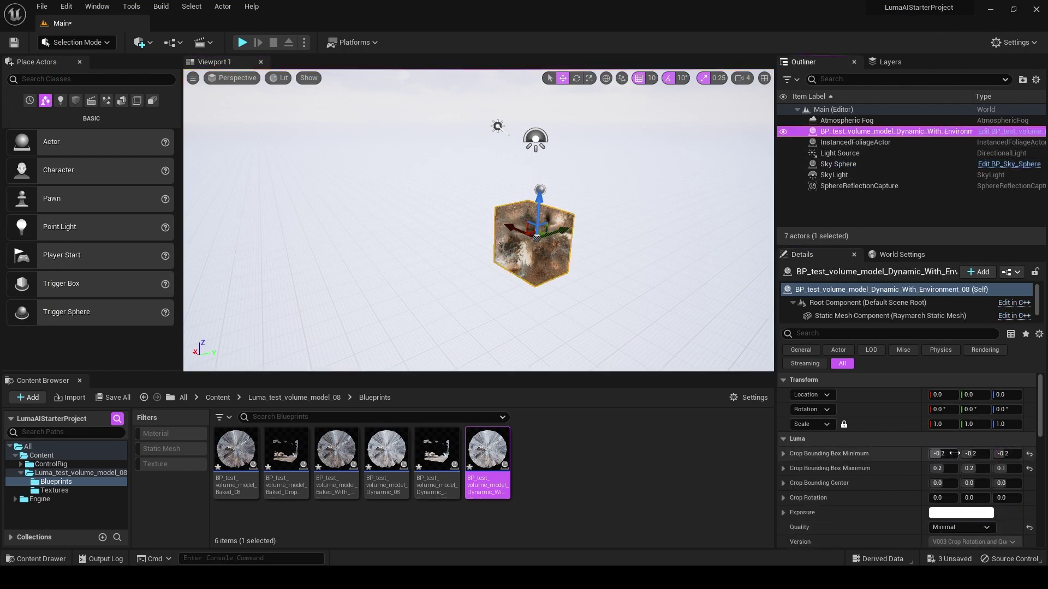
right_drag(536, 229, 539, 234)
right_drag(601, 219, 617, 270)
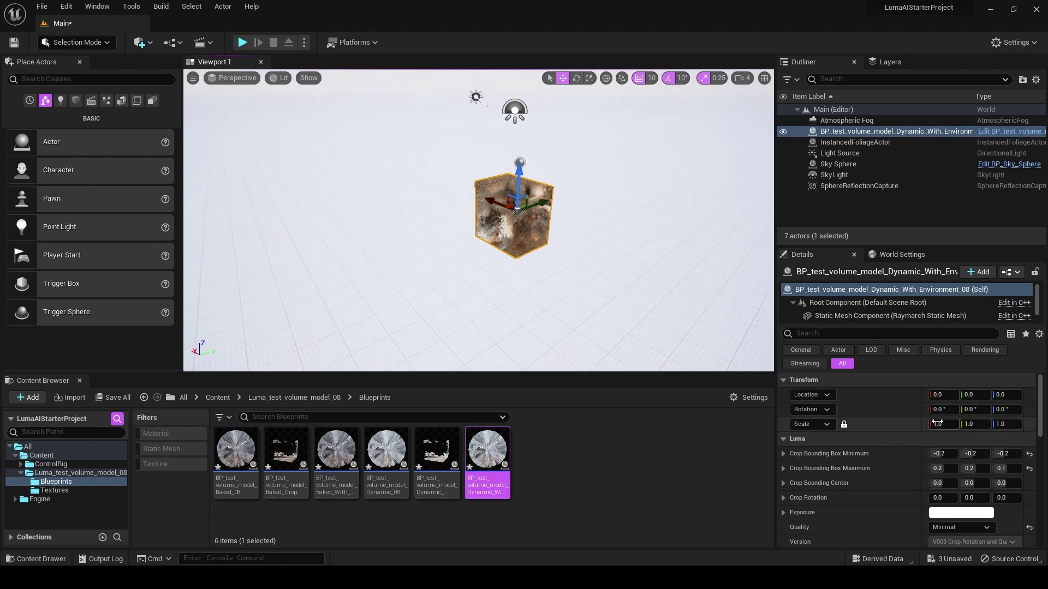
Step: Set the cropped environment actor's uniform scale to 25
click(942, 424)
text(25)
key(Return)
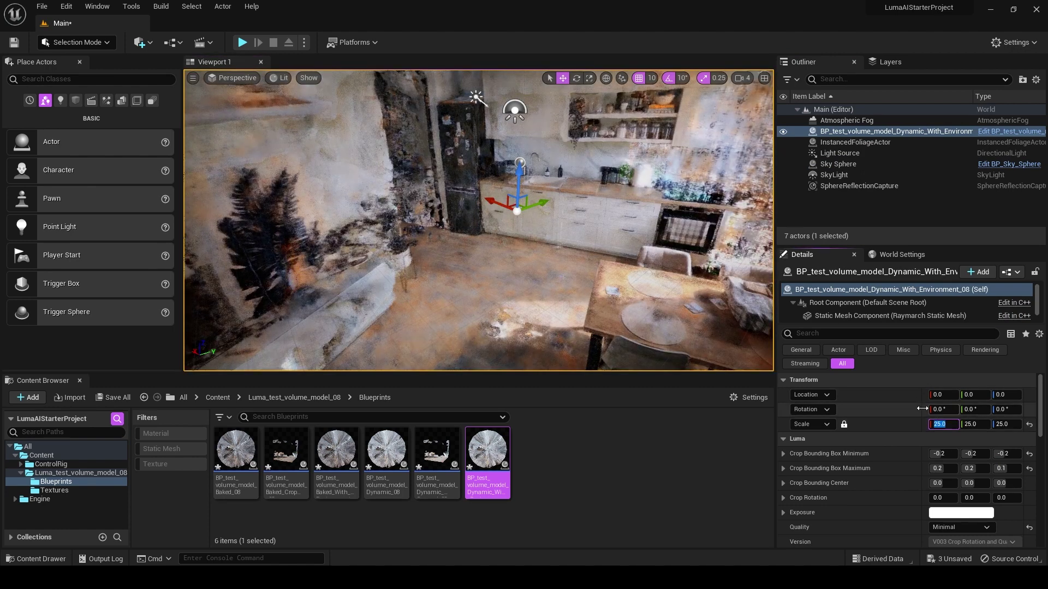
Step: Set the X value of the environment actor's Crop Bounding Box Maximum to 0.1
mouse_move(617, 246)
right_down()
mouse_move(709, 229)
mouse_move(694, 230)
mouse_move(772, 239)
mouse_move(603, 234)
right_up()
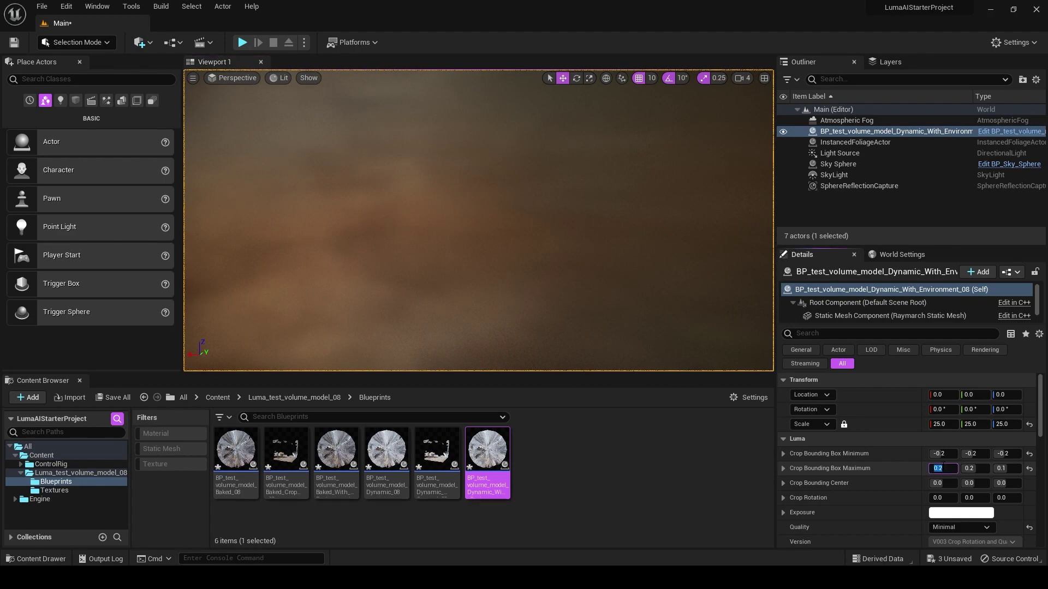
text(0.1)
key(Return)
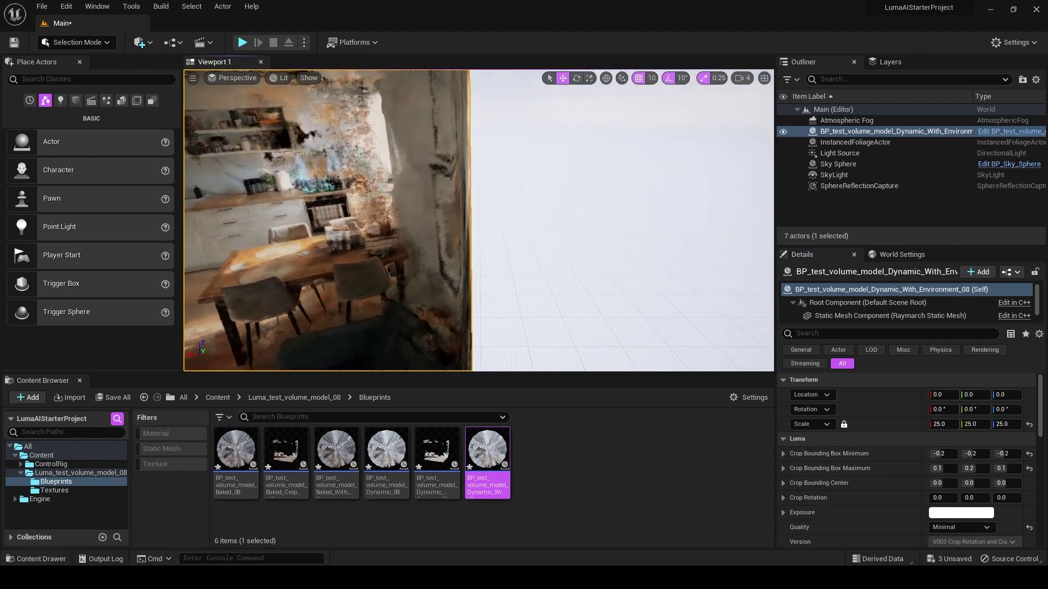
Step: Adjust the Y value of the environment actor's Crop Rotation to -0.46
right_drag(478, 220, 644, 243)
right_drag(568, 302, 537, 274)
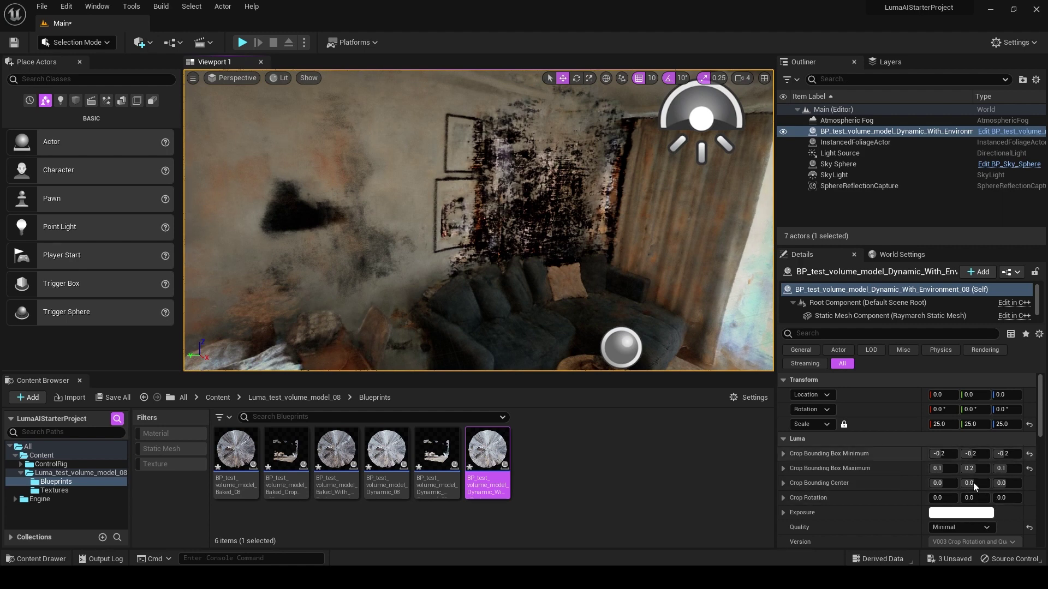
drag(974, 497, 926, 498)
right_drag(451, 227, 552, 265)
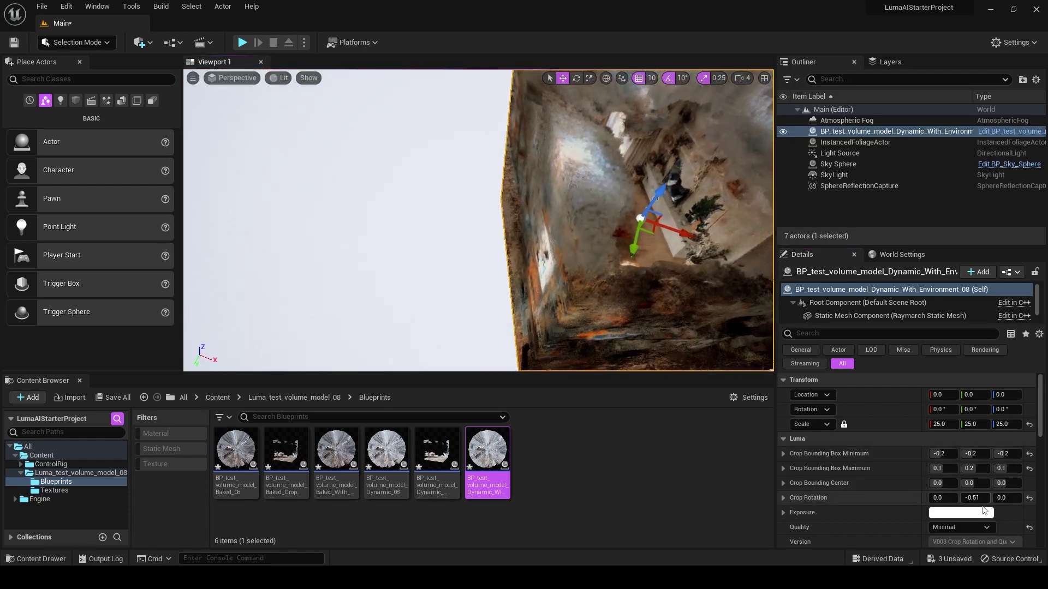
drag(974, 497, 979, 498)
Step: Set the environment's Crop Bounding Box Minimum to -0.1, -0.1, -0.15 and its Maximum to 0.1, 0.1, 0.12
right_drag(591, 284, 575, 240)
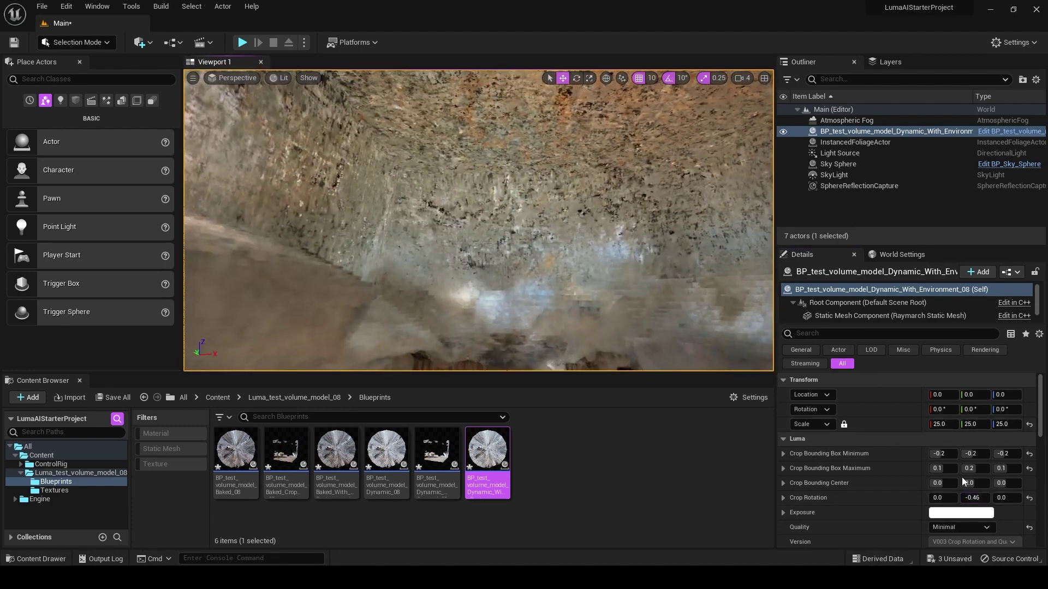
drag(974, 454, 984, 456)
right_drag(480, 221, 483, 222)
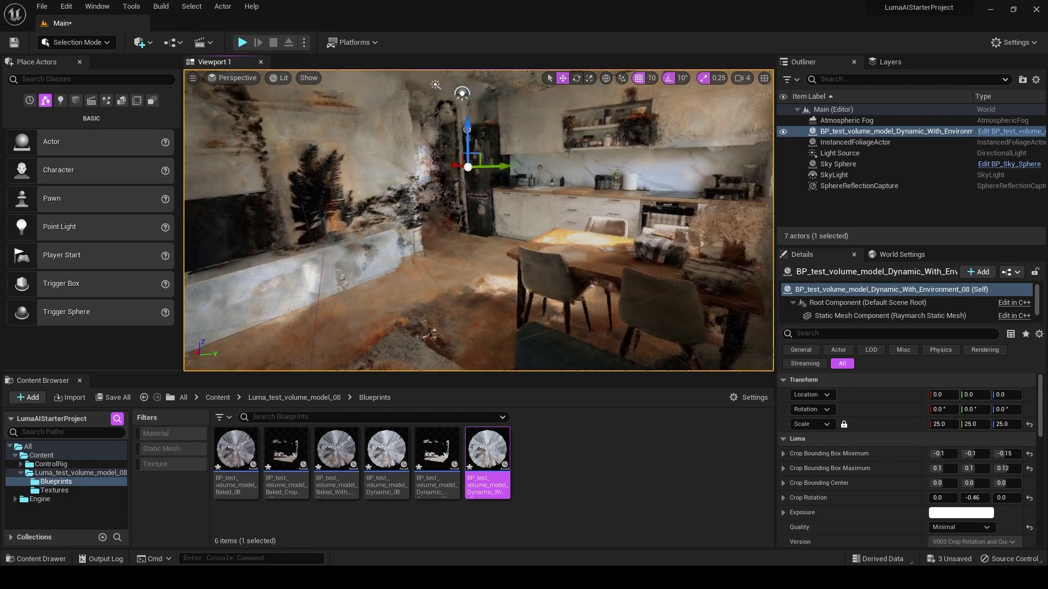
mouse_move(621, 305)
right_down()
mouse_move(643, 320)
mouse_move(769, 313)
mouse_move(770, 300)
mouse_move(626, 300)
right_up()
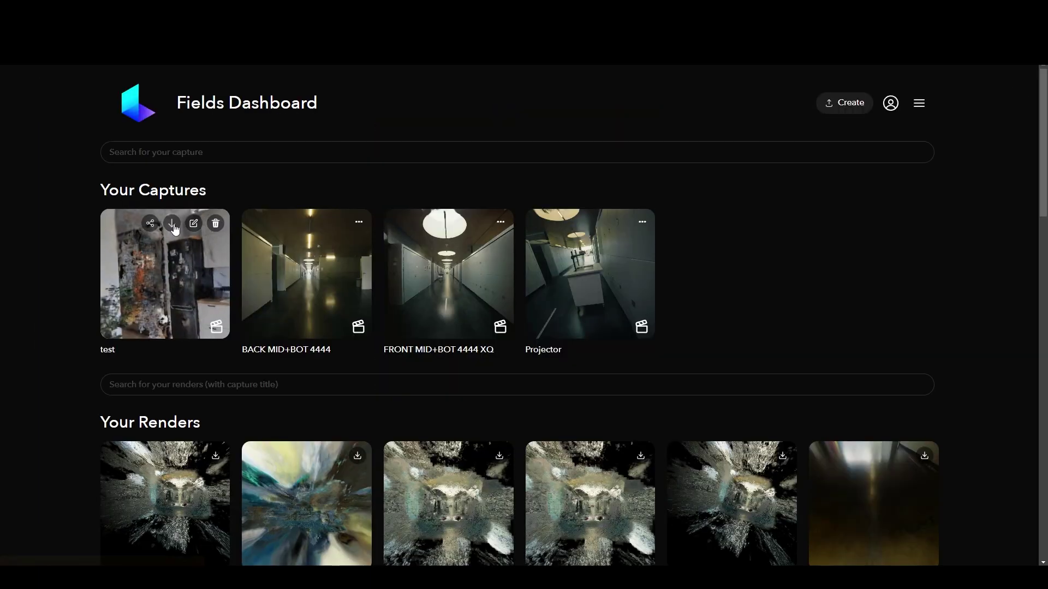
Step: Switch to Luma's Fields Dashboard, open the test capture's download options and read the note on exported 3D files
click(176, 223)
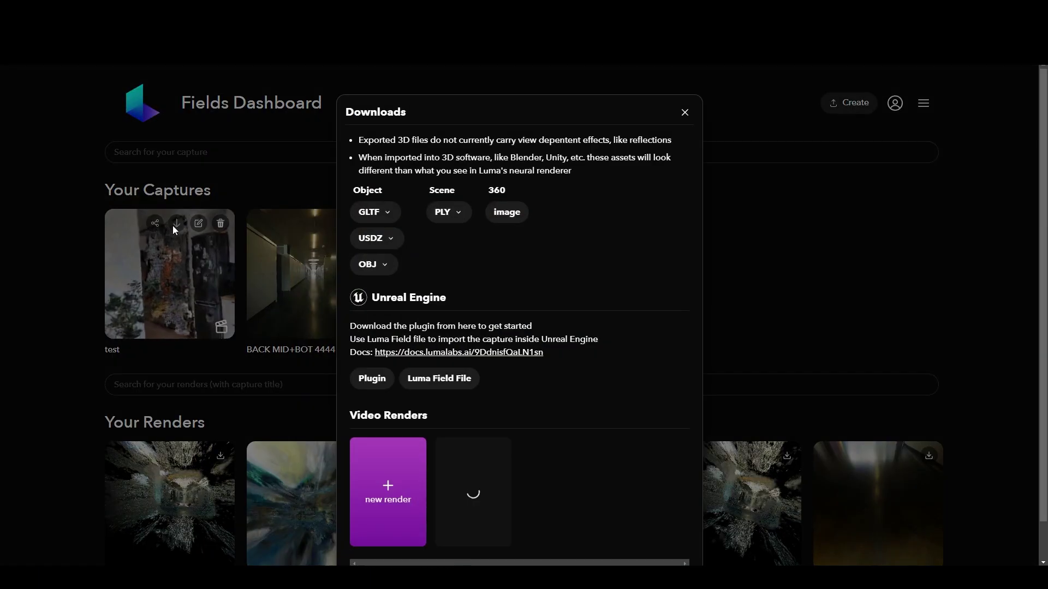
drag(359, 140, 671, 140)
drag(397, 140, 511, 140)
click(510, 140)
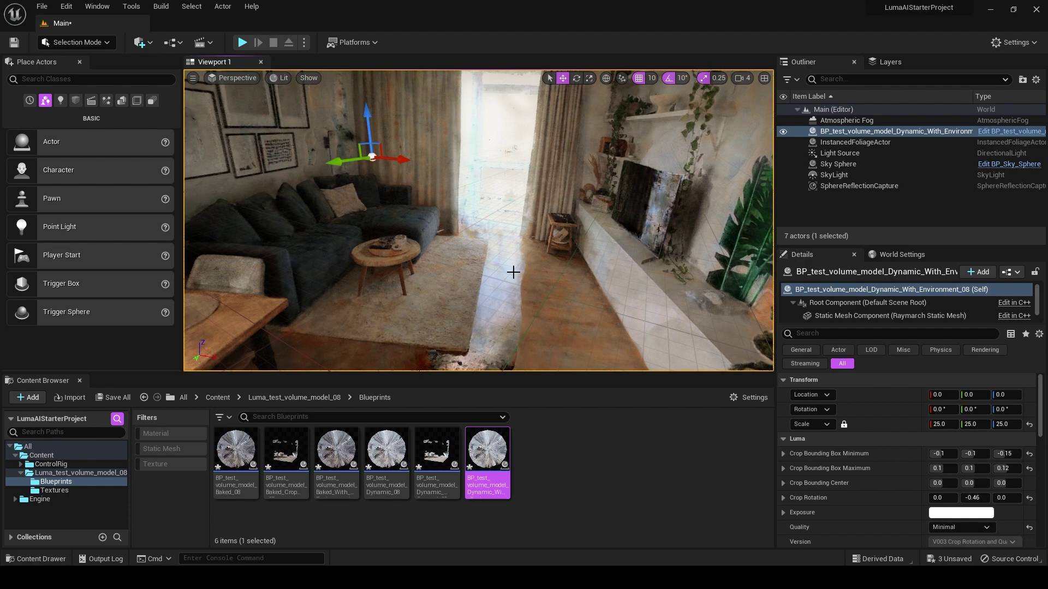
Step: Return to Unreal Engine and try scaling the environment actor uniformly to 2
right_drag(544, 279, 488, 233)
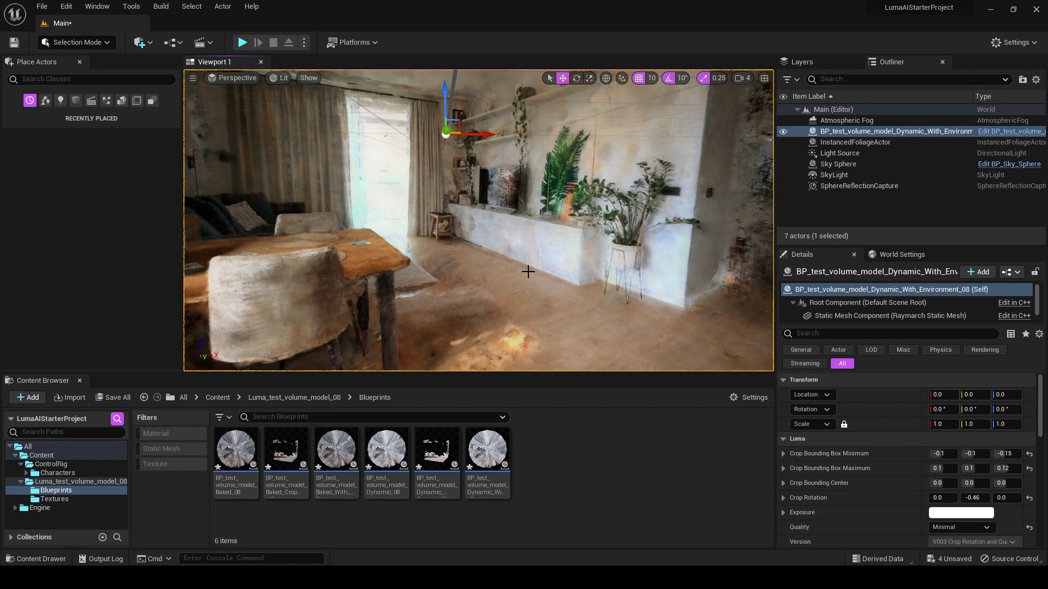
click(943, 424)
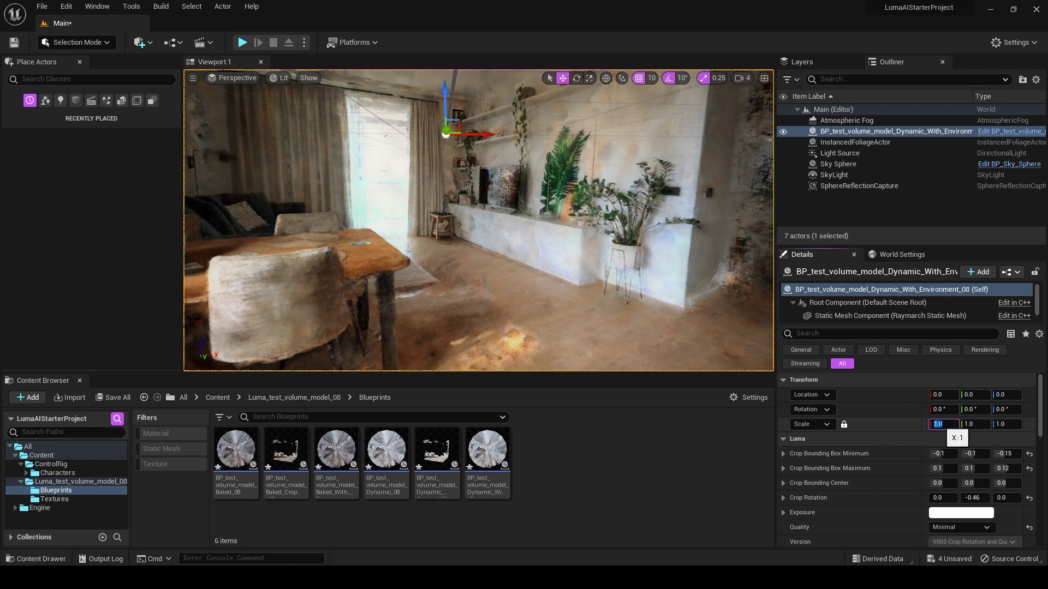
text(2)
key(Return)
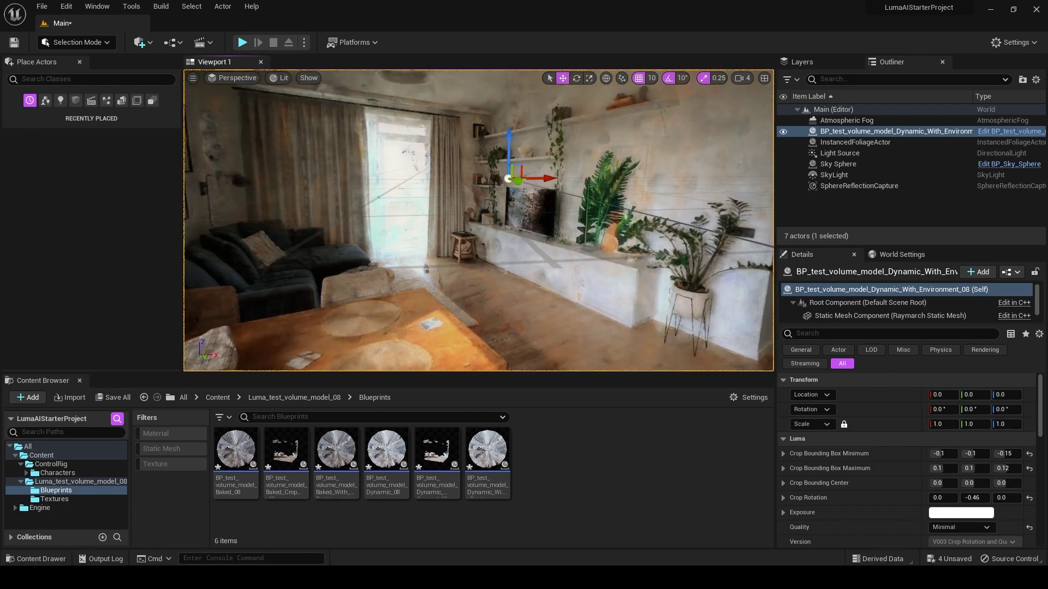
Step: Search the project folders for manny, place ABP_Manny in the level and reset its location to the origin
text(ny)
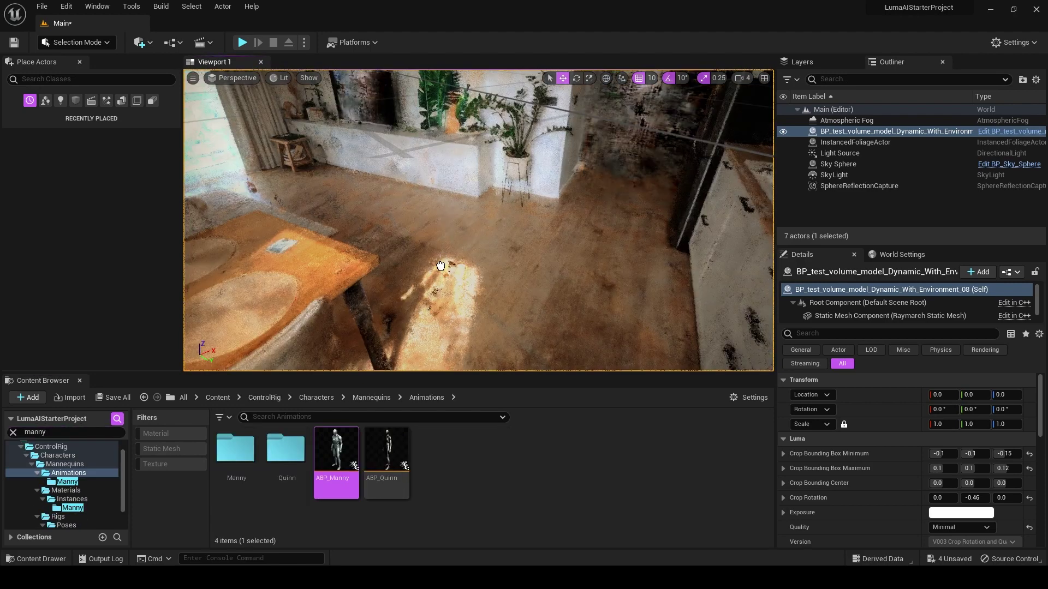
drag(441, 266, 447, 286)
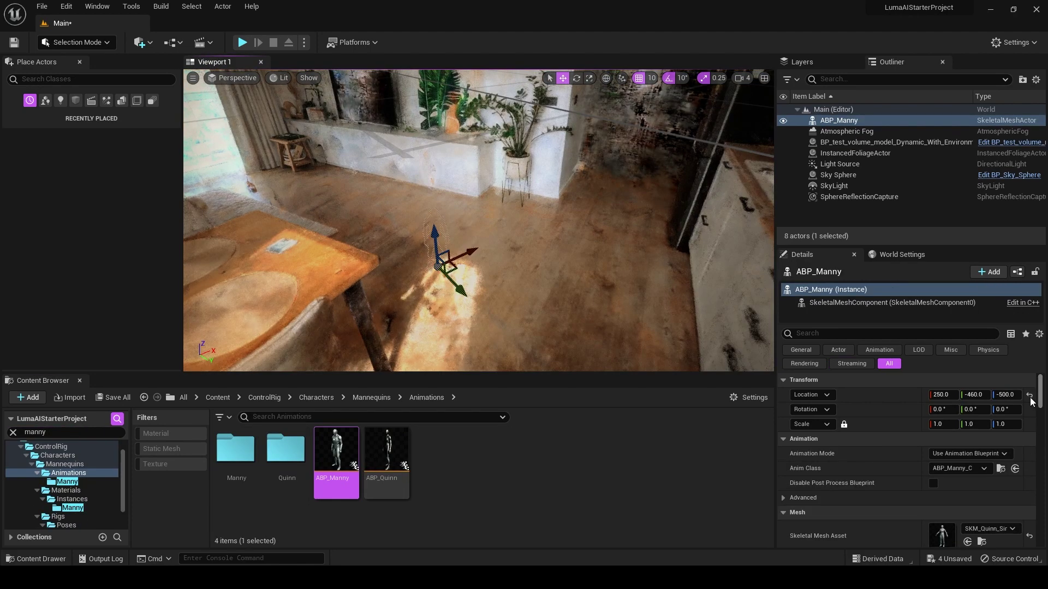
click(1029, 396)
right_drag(601, 292, 588, 267)
Step: Set the environment actor's uniform scale to 4 to match the room to the mannequin
click(873, 142)
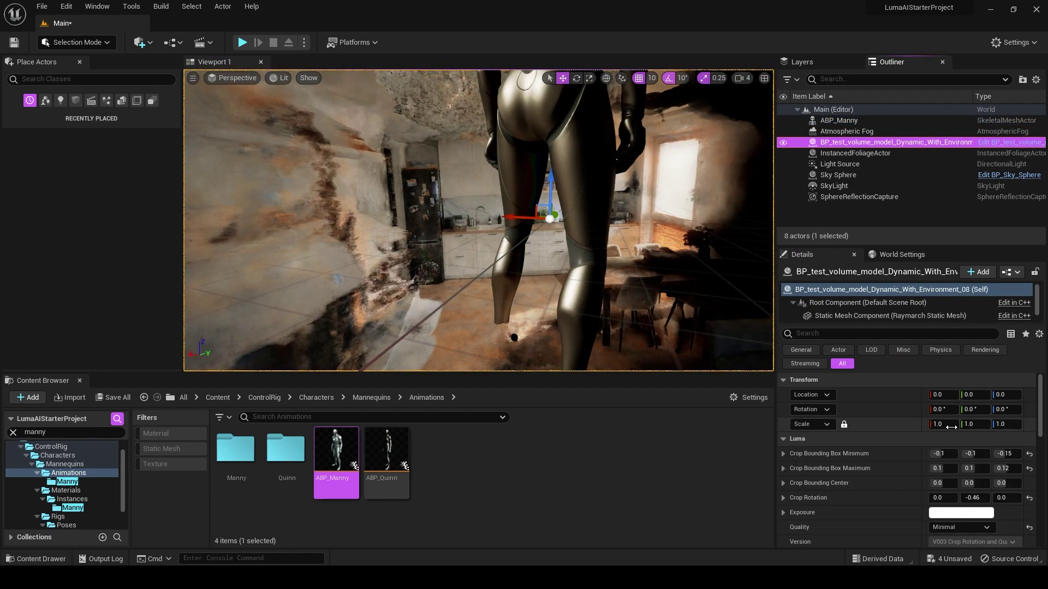
click(950, 427)
text(4)
key(Return)
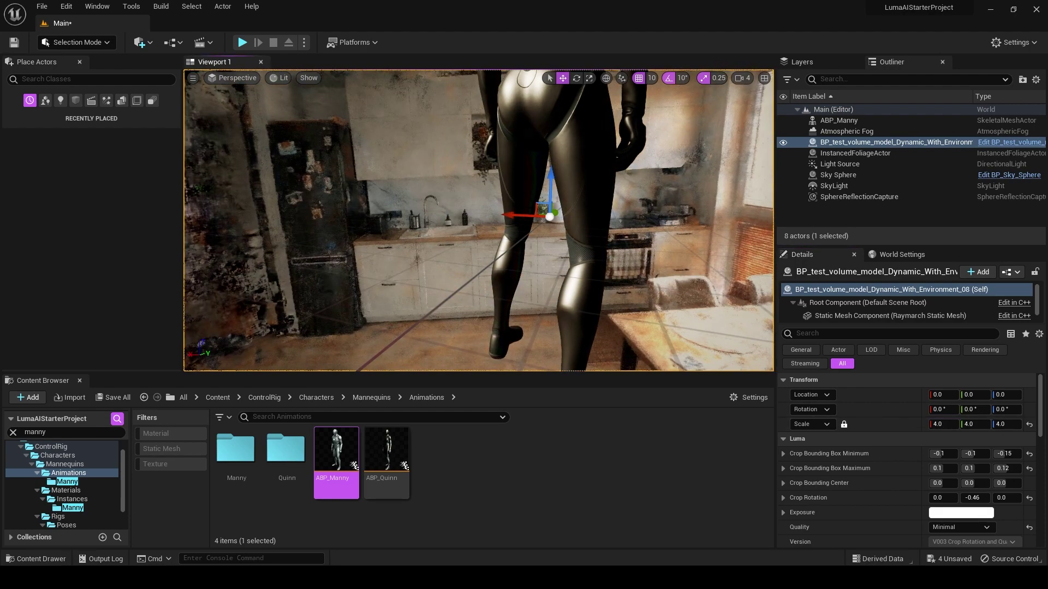
right_drag(542, 252, 578, 252)
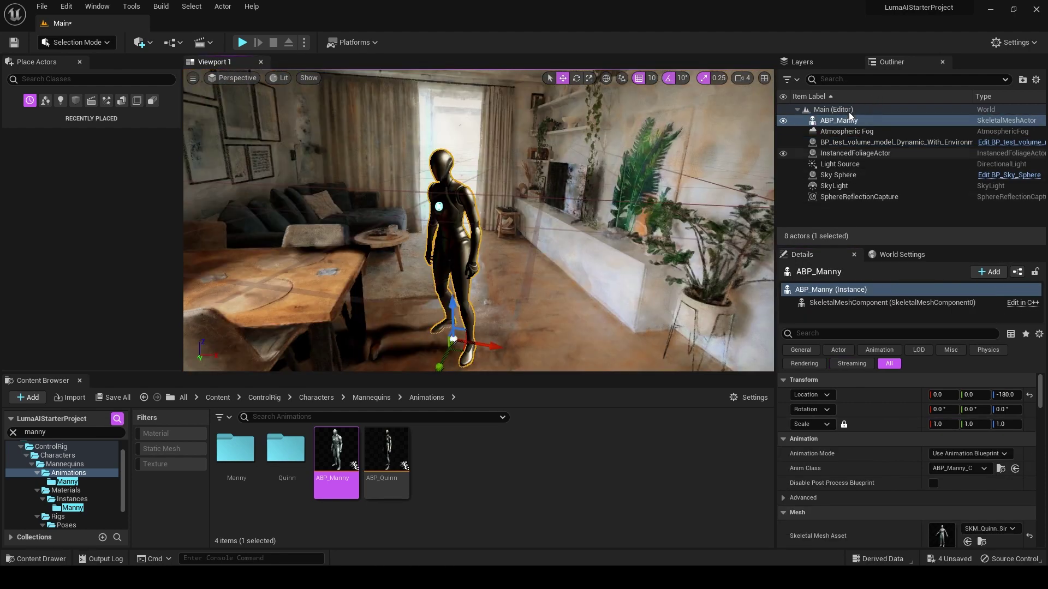
Step: Delete the ABP_Manny mannequin from the level
key(Delete)
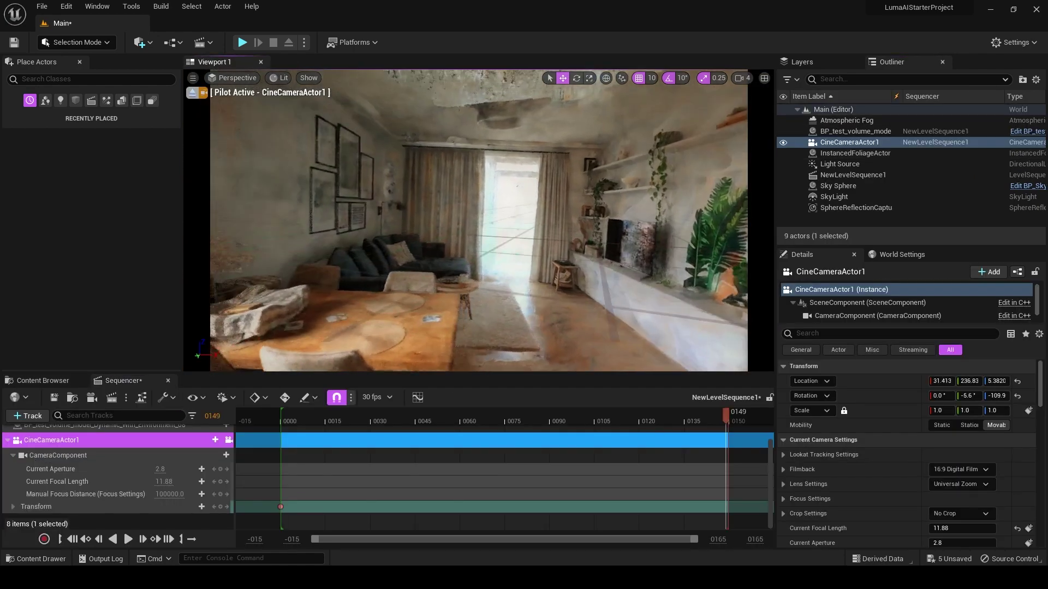
Step: Move the piloted CineCameraActor1 through the room, keyframe its Transform at frame 0149 and scrub the sequence to check the motion
key(d)
right_drag(479, 220, 446, 226)
click(221, 507)
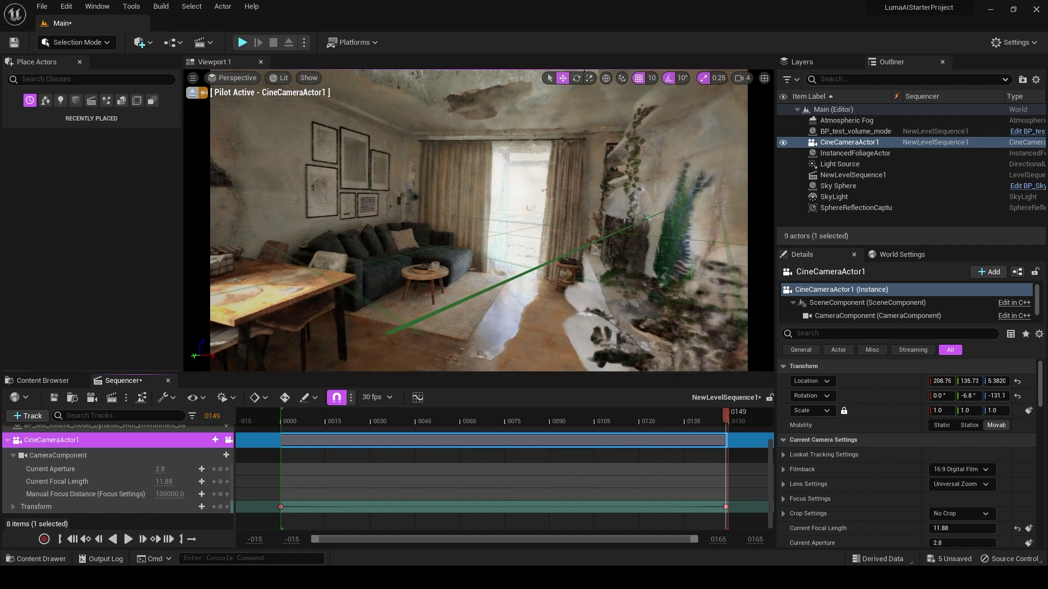
key(a)
right_drag(403, 306, 445, 307)
drag(345, 416, 597, 425)
drag(394, 429, 442, 425)
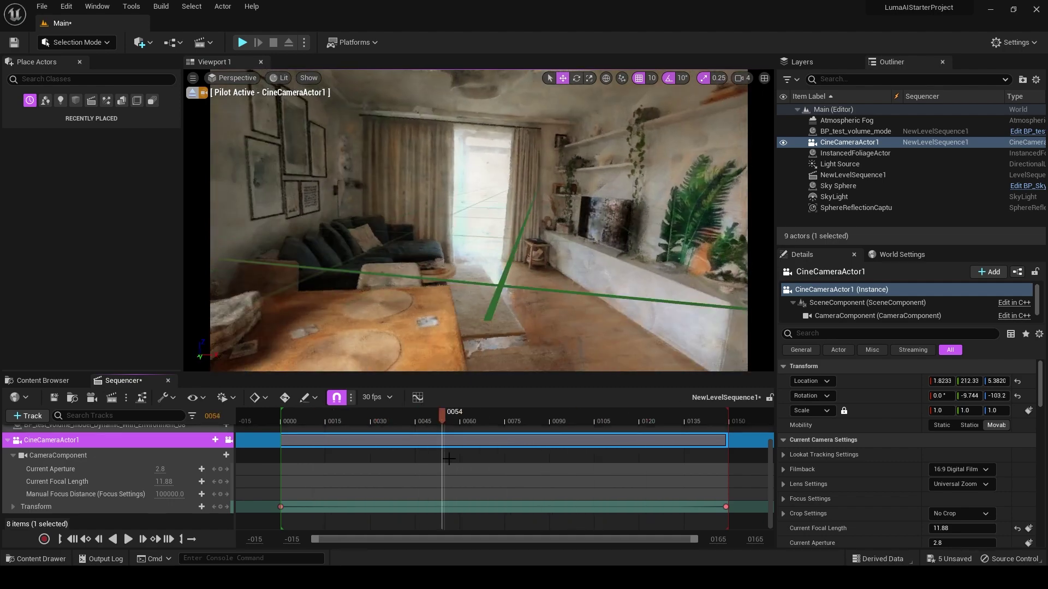
Step: Export the CineCameraActor1 track as cam.fbx to the LUMA AI to UE Tut folder with FBX 2013 compatibility, deleting the old cam4sal file
right_click(70, 439)
click(152, 202)
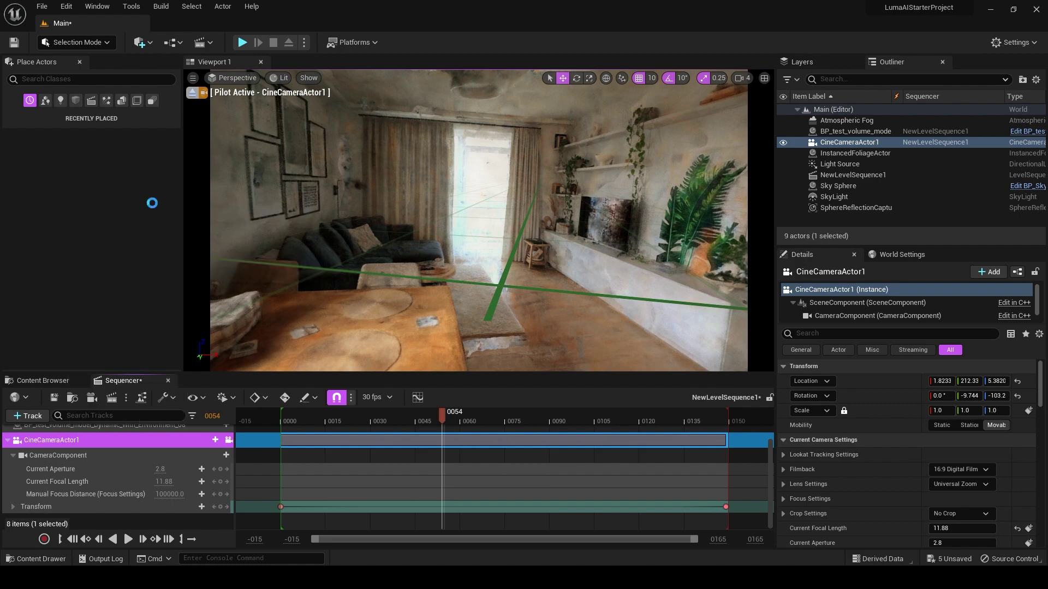
key(Delete)
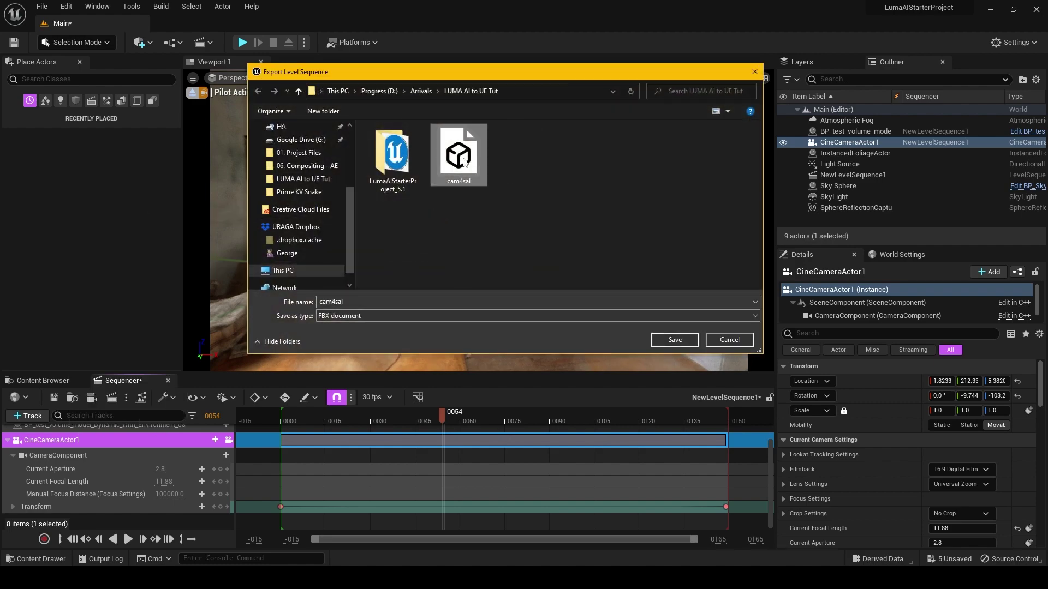
key(Delete)
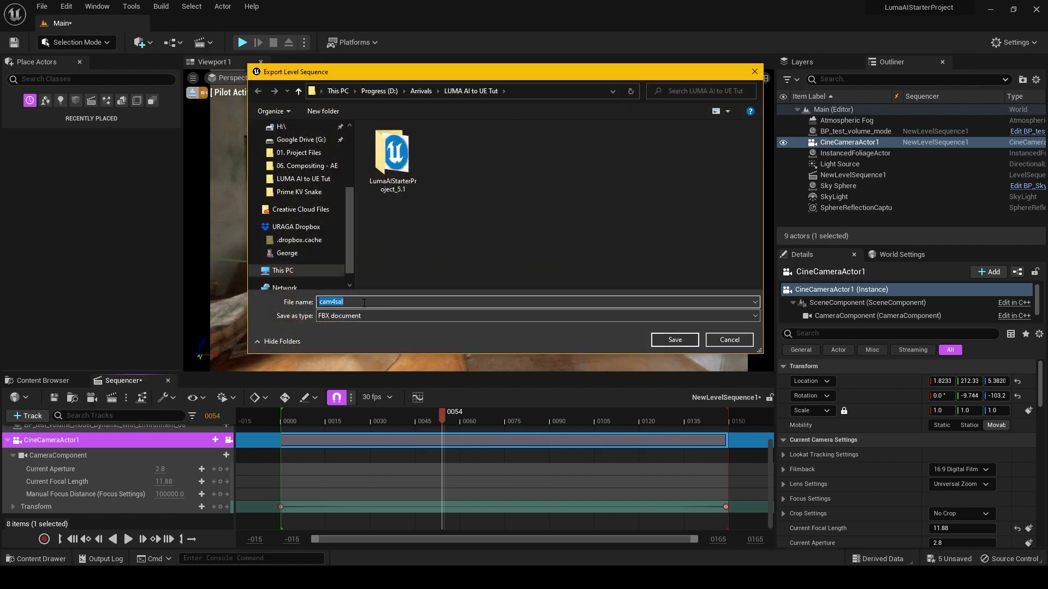
key(Return)
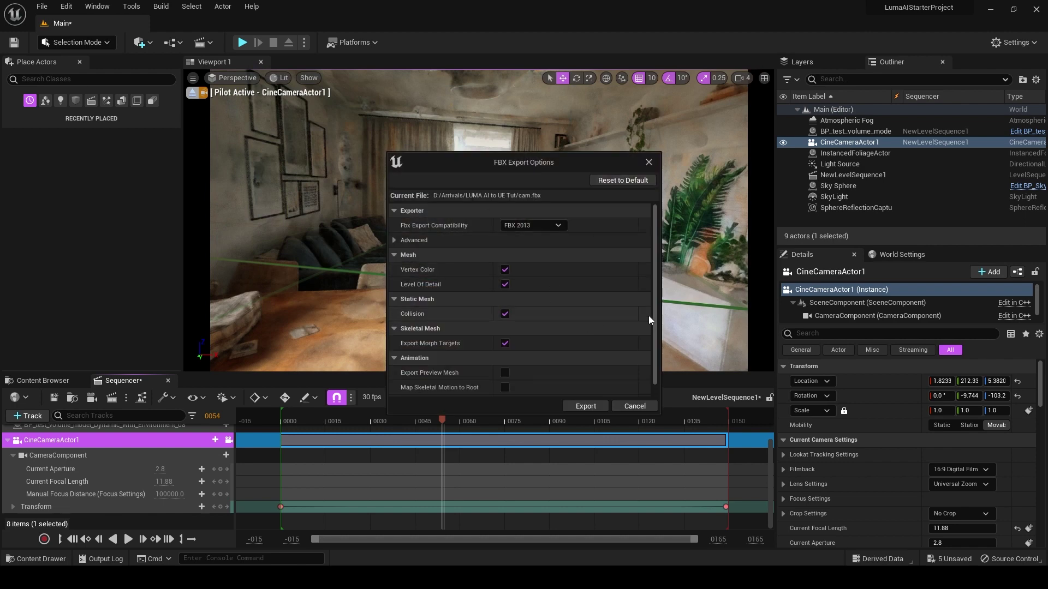
click(580, 407)
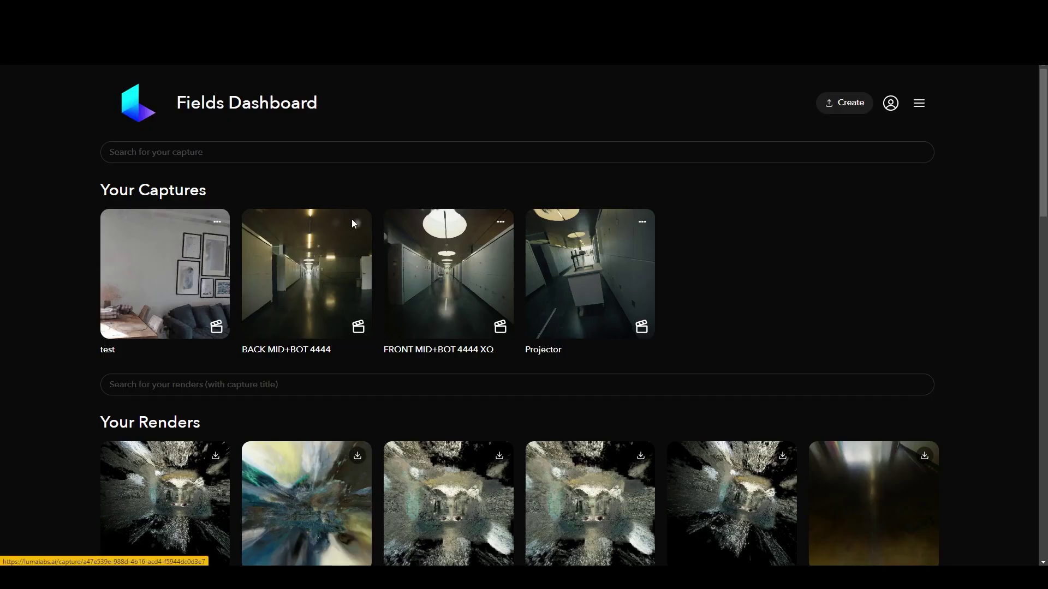
Step: Switch to Luma's Fields Dashboard, open the test capture and enter its camera path editor
mouse_move(162, 262)
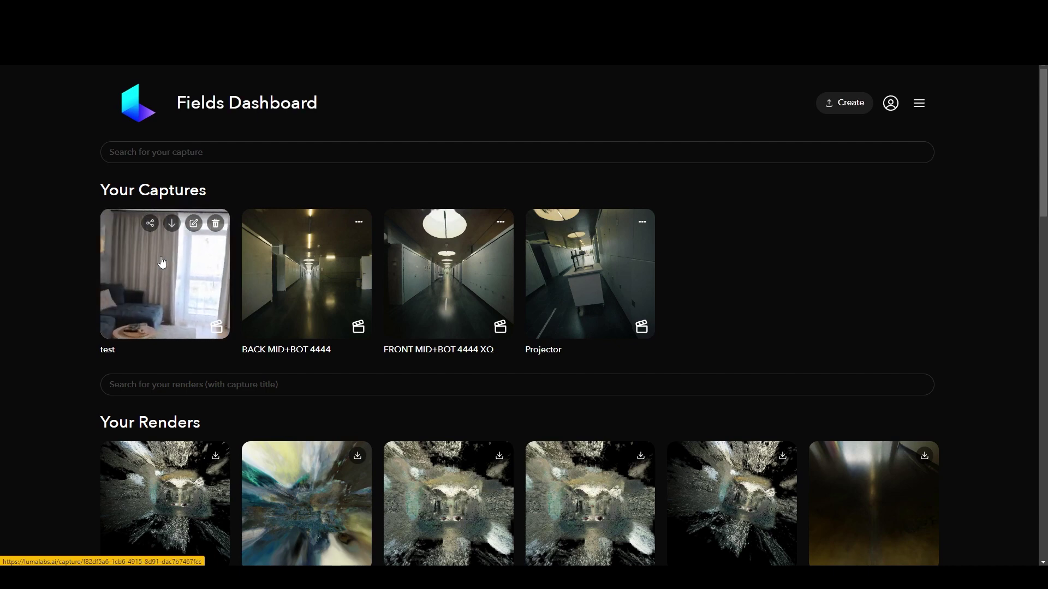
click(162, 262)
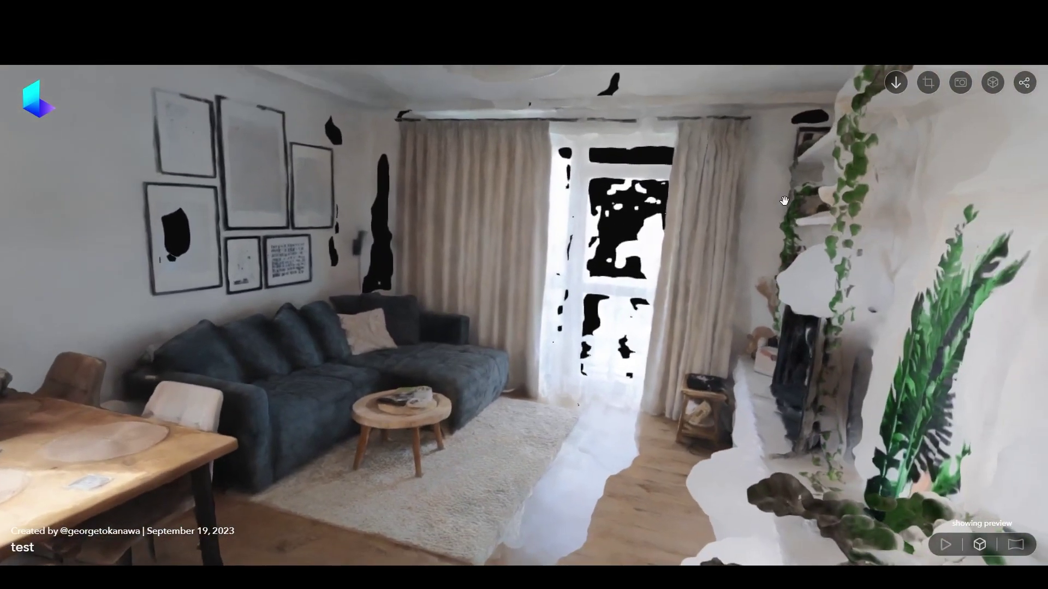
click(962, 83)
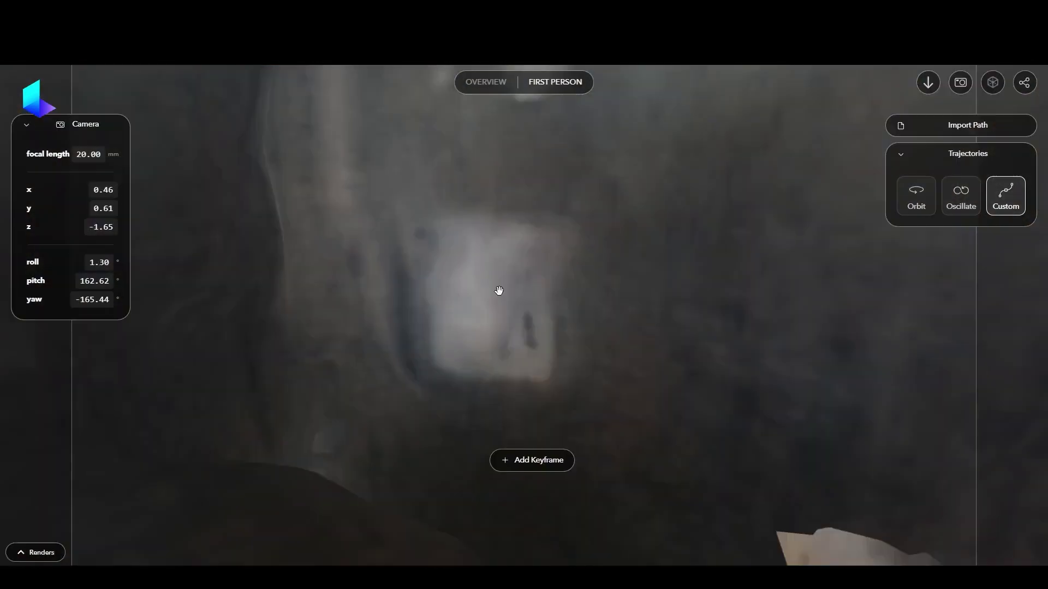
Step: Add two keyframes from different living room viewpoints to a custom camera path and play it back
scroll(526, 328, up, 3)
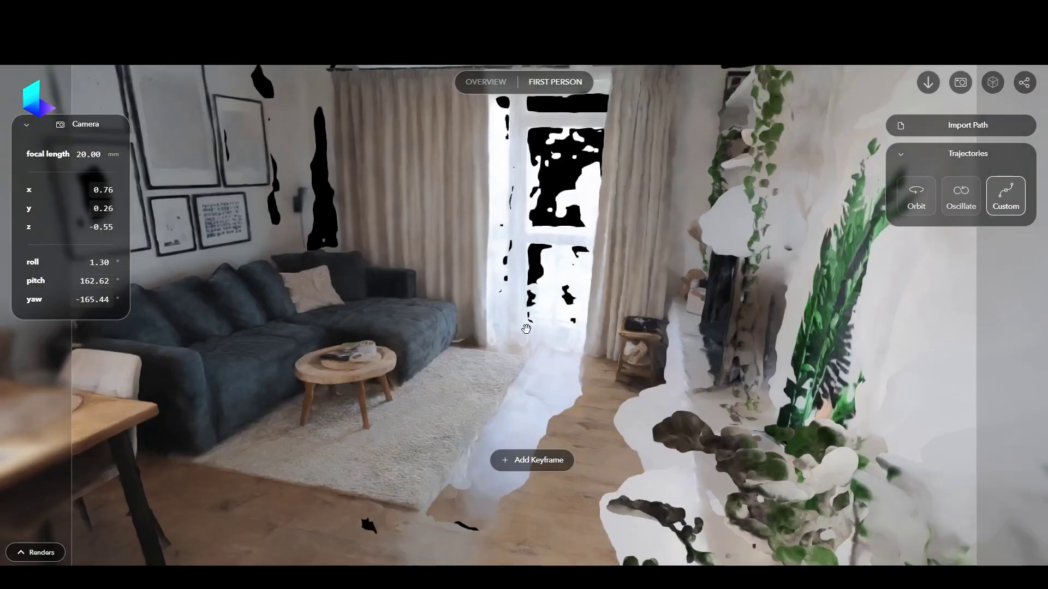
click(537, 460)
drag(320, 339, 524, 294)
right_drag(524, 262, 649, 197)
scroll(451, 295, down, 3)
scroll(451, 295, down, 4)
scroll(456, 292, up, 2)
right_drag(463, 476, 494, 446)
click(496, 459)
click(523, 519)
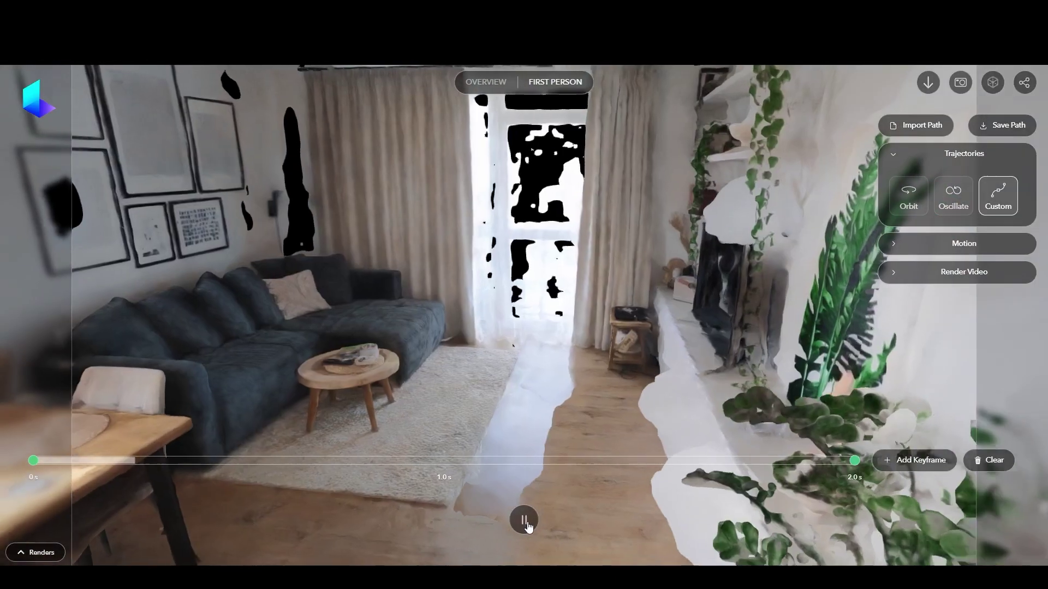
Step: Set the video render resolution to 1920x1080
click(913, 273)
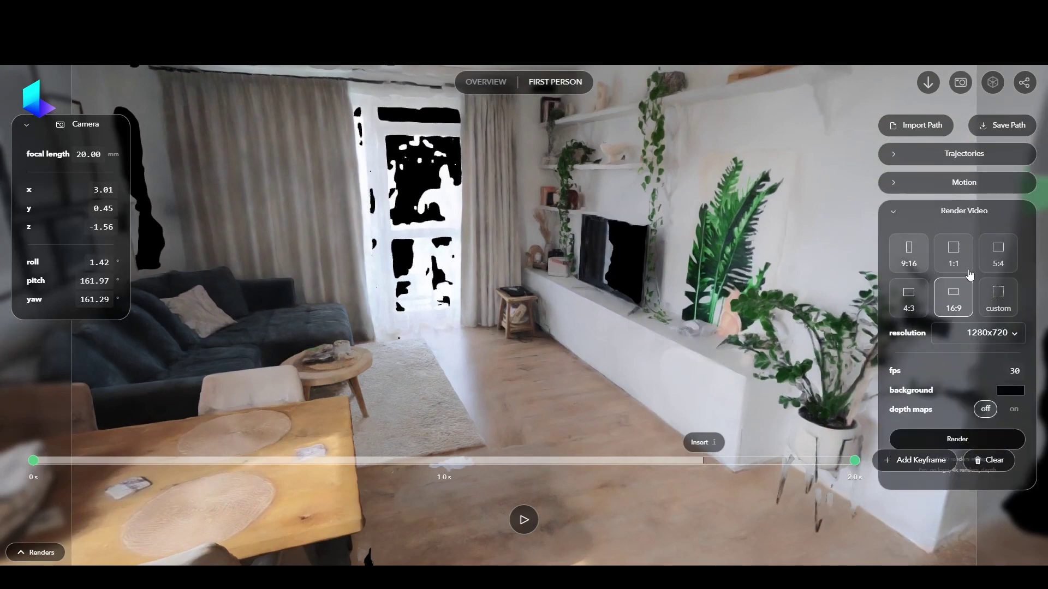
click(971, 334)
click(990, 364)
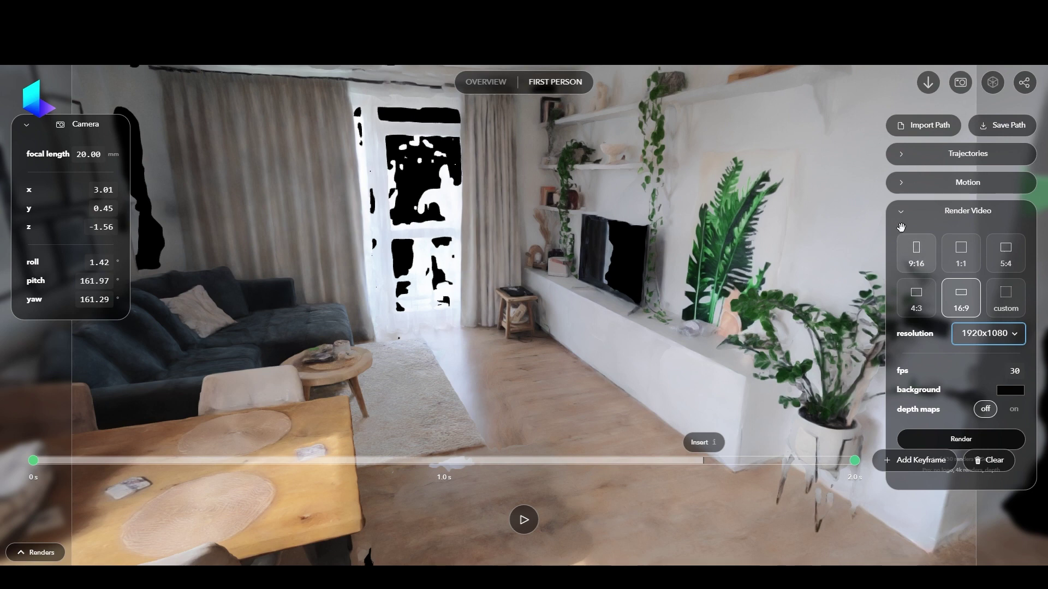
Step: Import the cam file from the LUMA AI to UE Tut folder as the camera path and inspect it in the scene
click(925, 132)
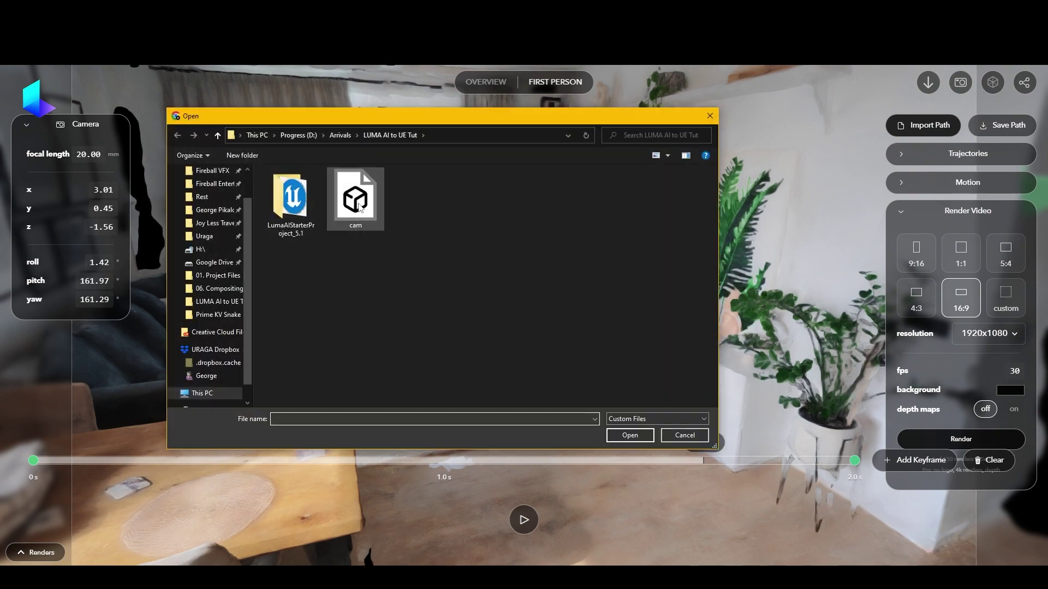
double_click(359, 206)
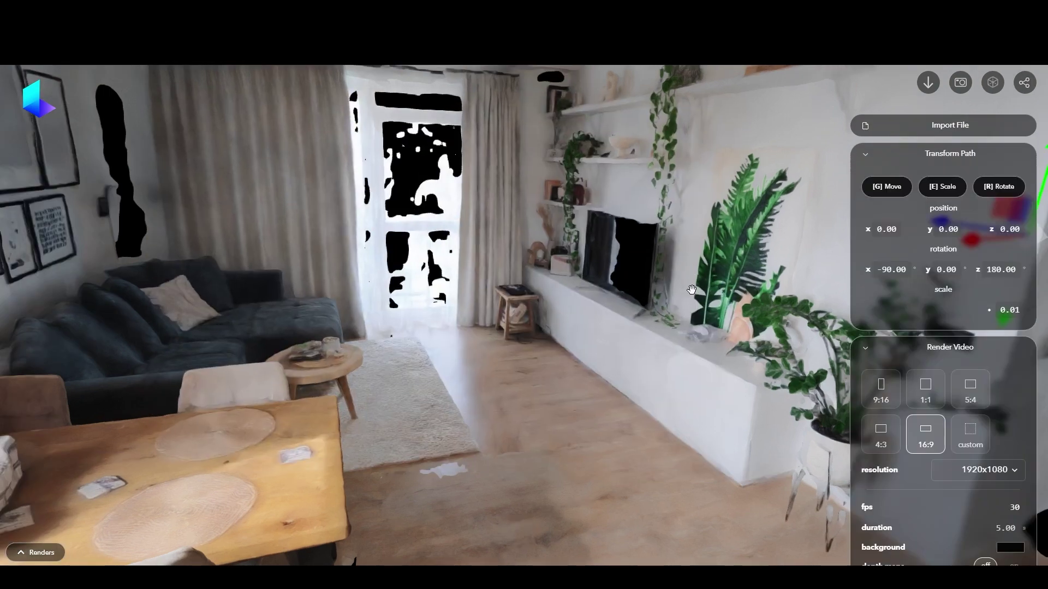
drag(488, 351, 617, 358)
Step: Preview the imported camera path's motion, close the preview and view the path from another angle
click(942, 157)
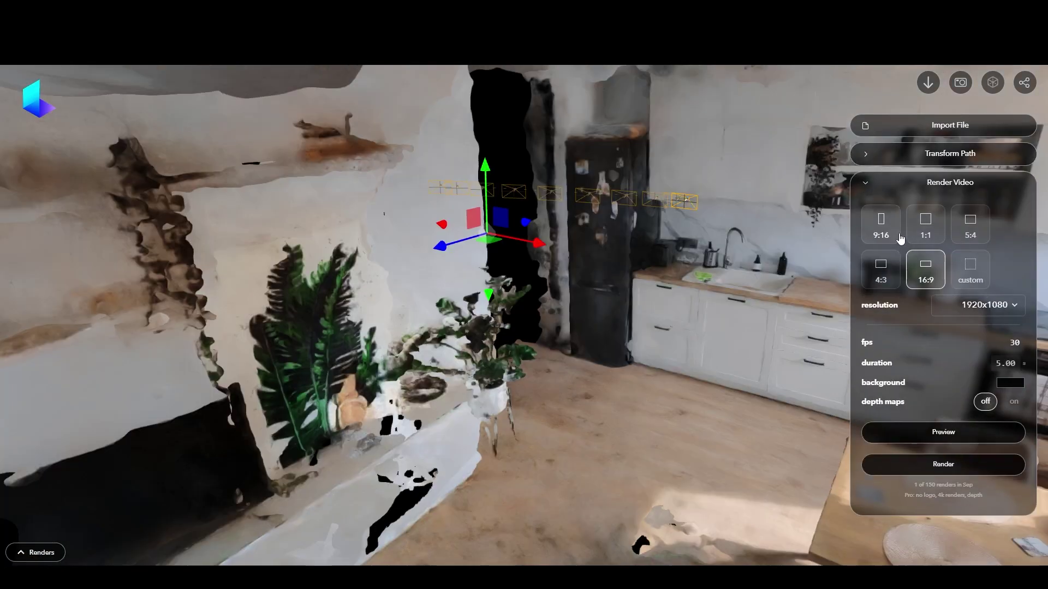
click(928, 434)
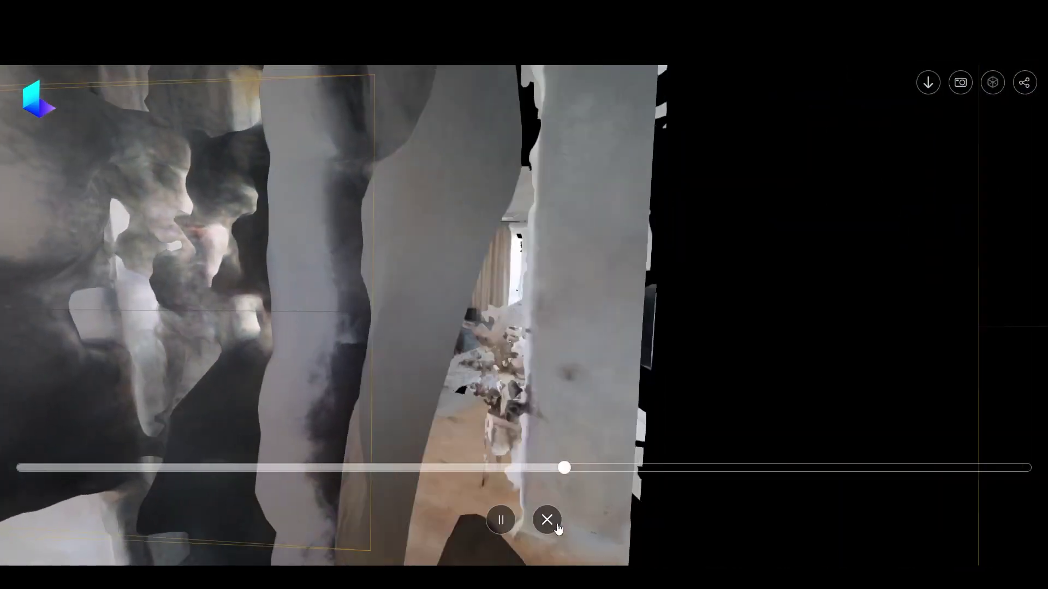
click(551, 521)
drag(609, 374, 426, 291)
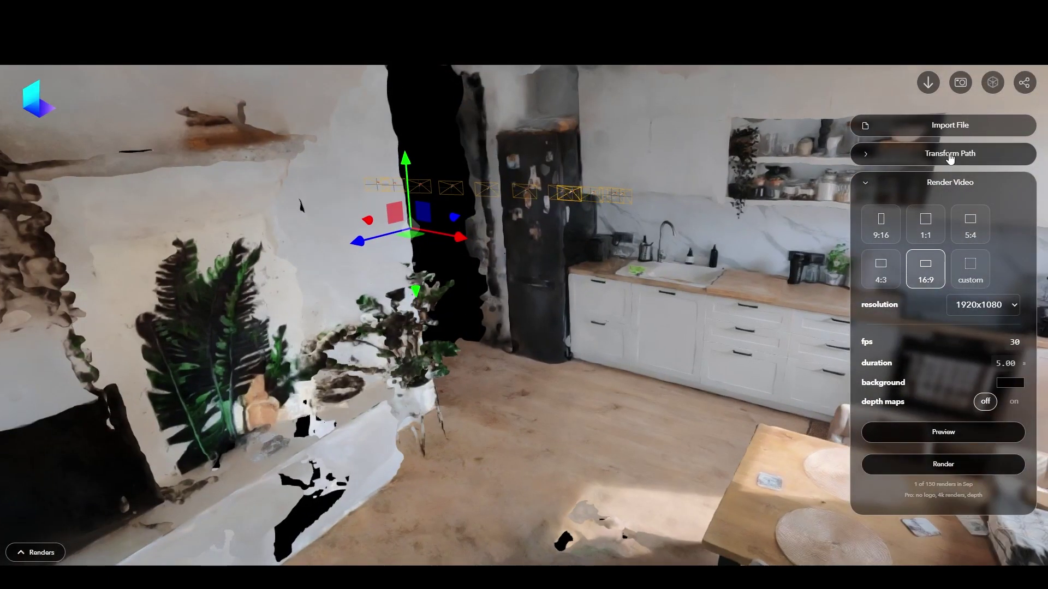
Step: Set the imported path's scale to 0.02 and preview the camera motion
click(939, 154)
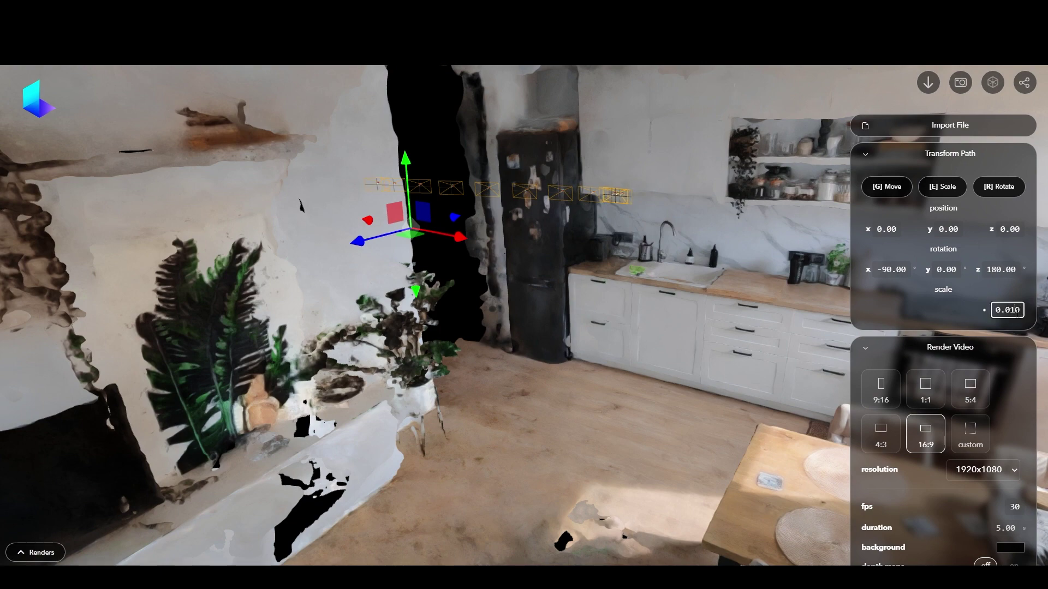
text(2)
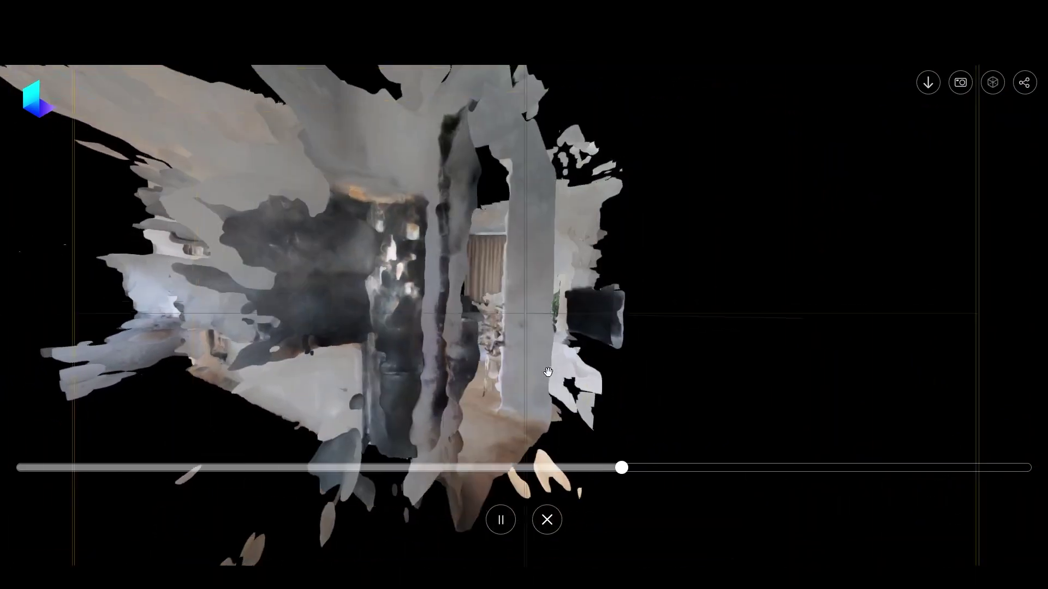
click(546, 519)
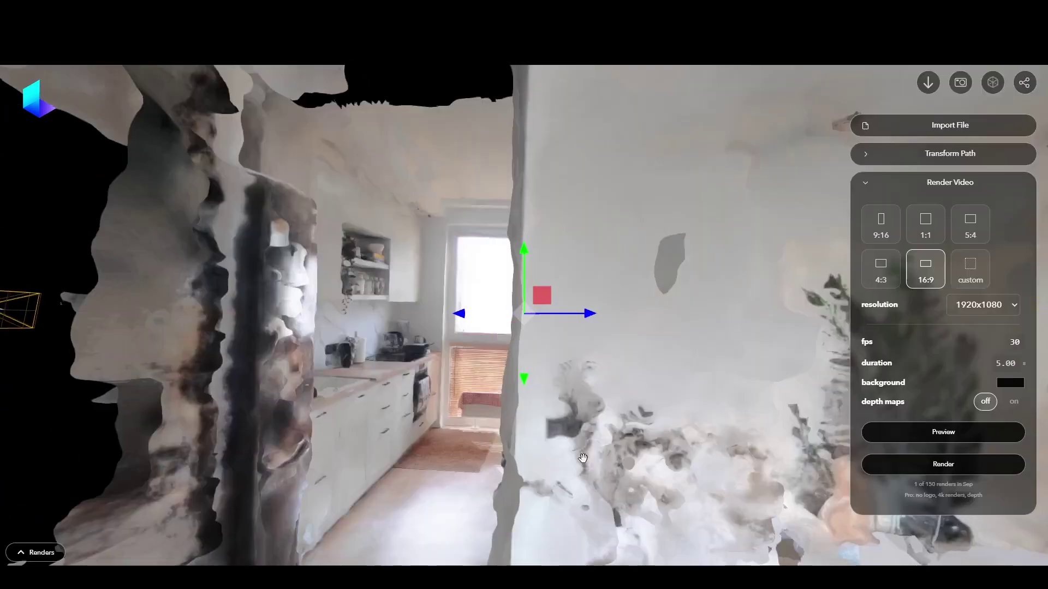
Step: Move the camera path to position x 3.55, z 2.06 and change its z rotation
drag(685, 329, 595, 464)
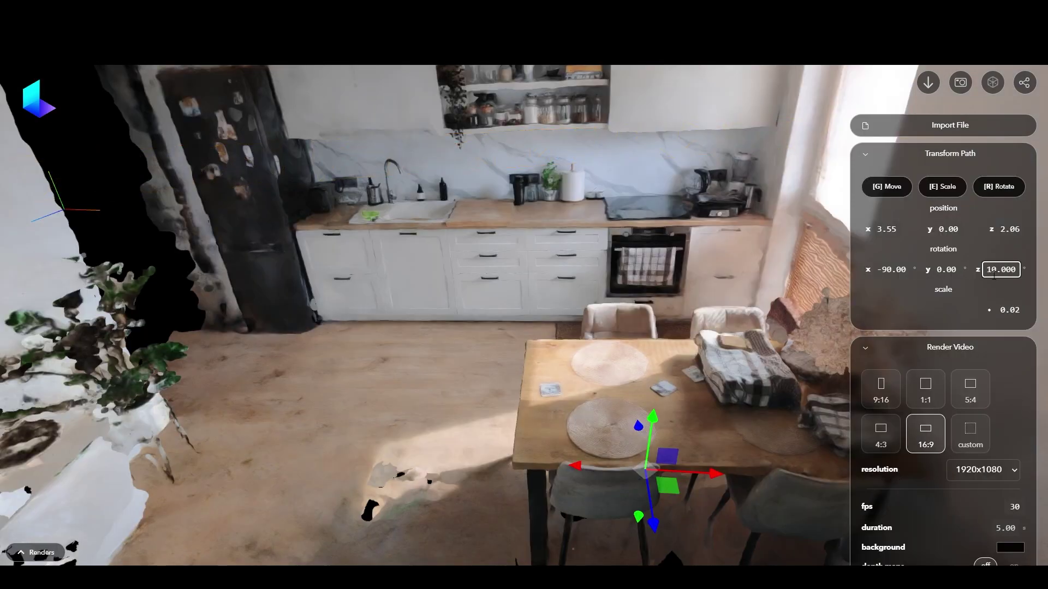
text(9)
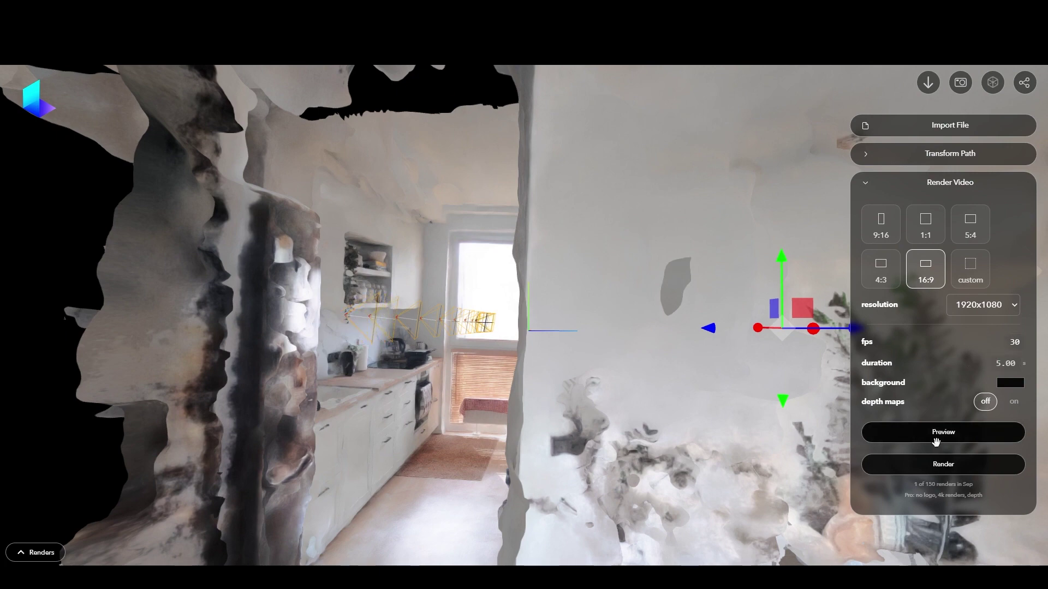
Step: Render the video from the imported camera path and check for the new render in the capture's renders list and the Fields Dashboard
click(943, 464)
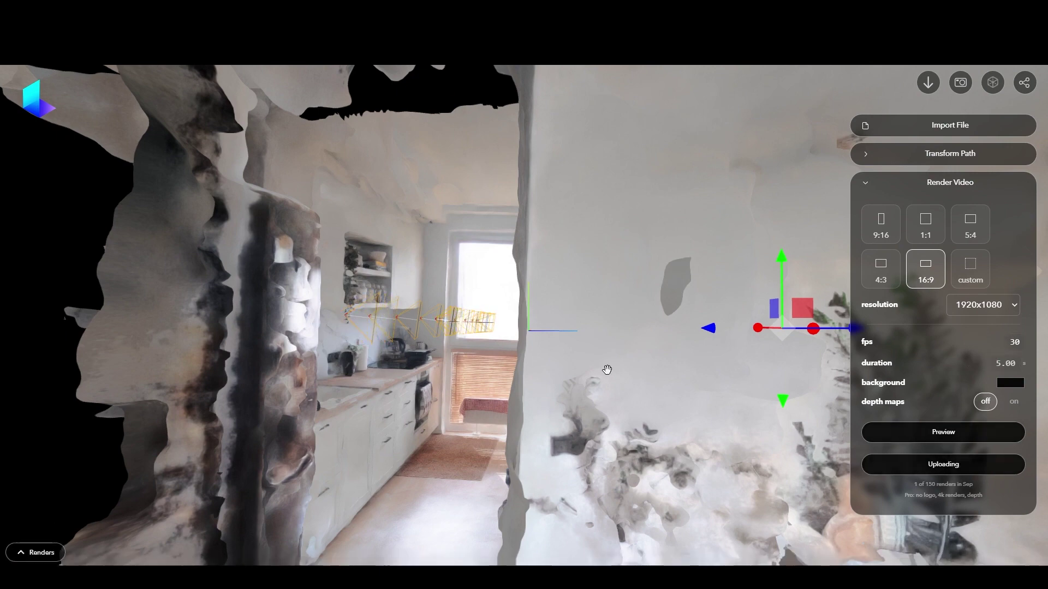
click(37, 551)
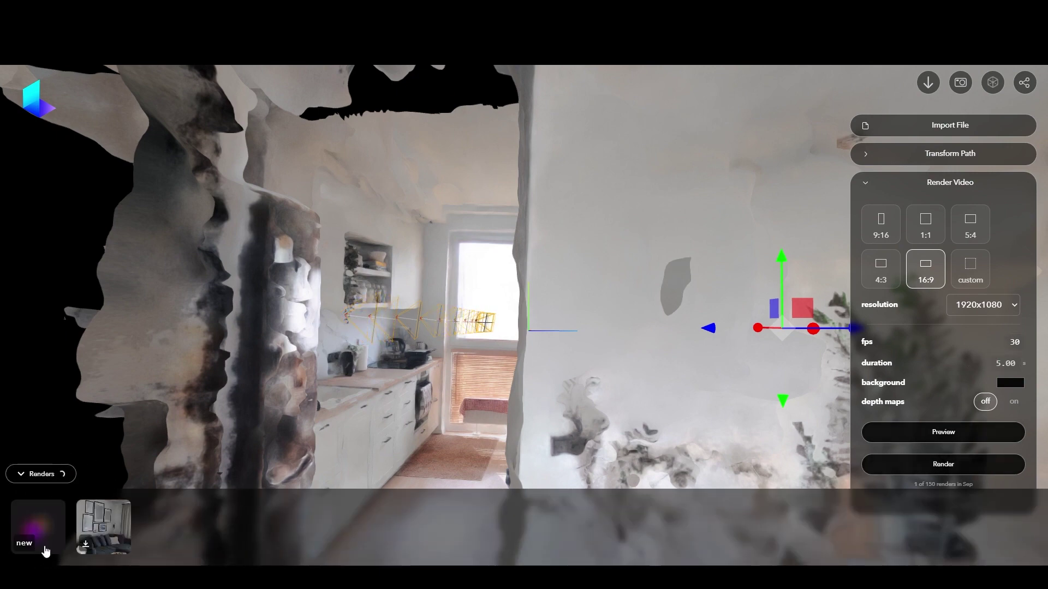
click(51, 475)
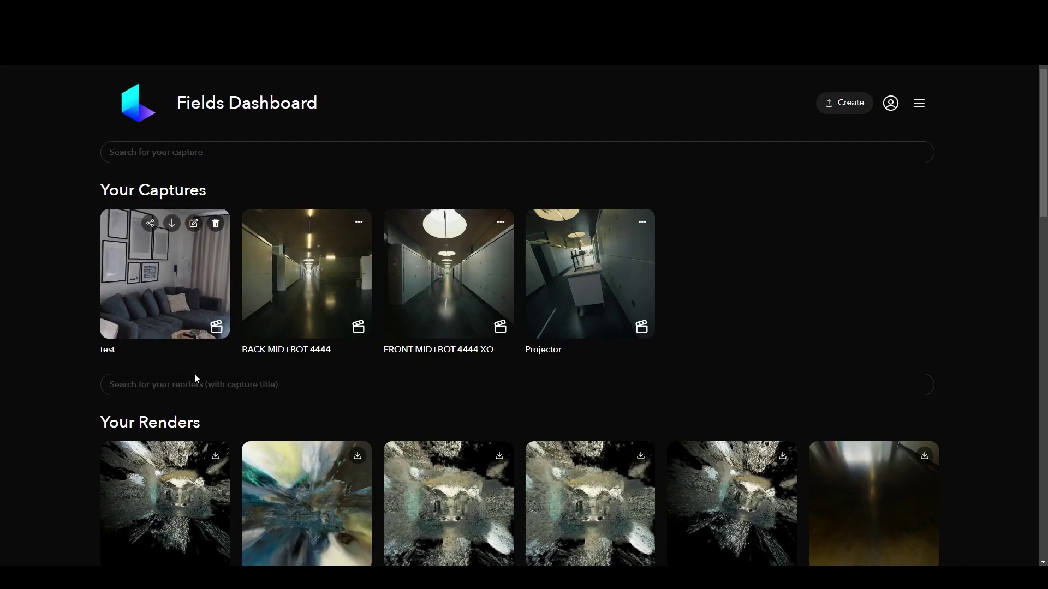
scroll(165, 416, down, 2)
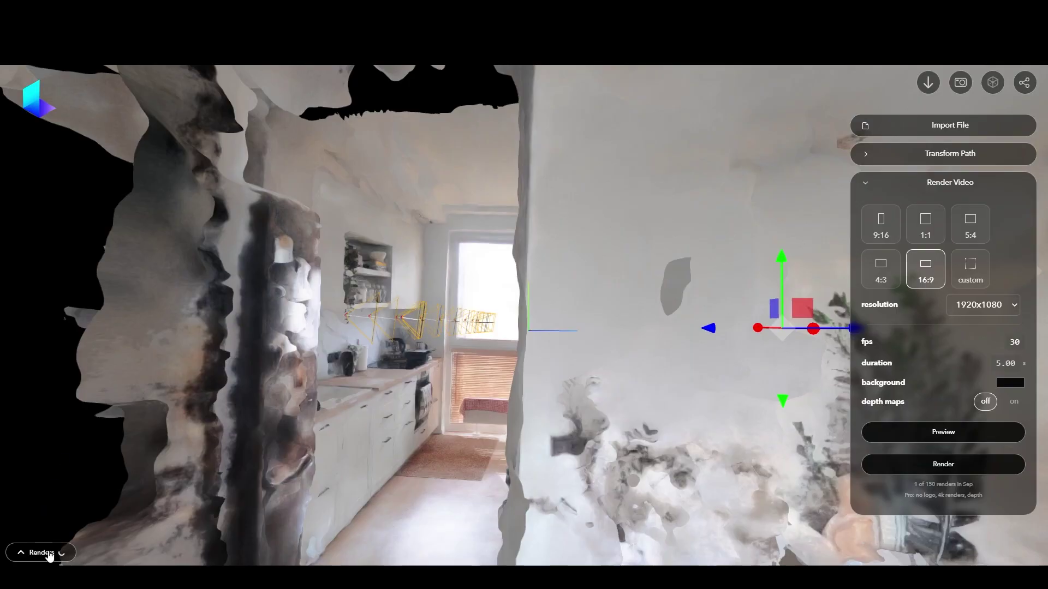
click(42, 553)
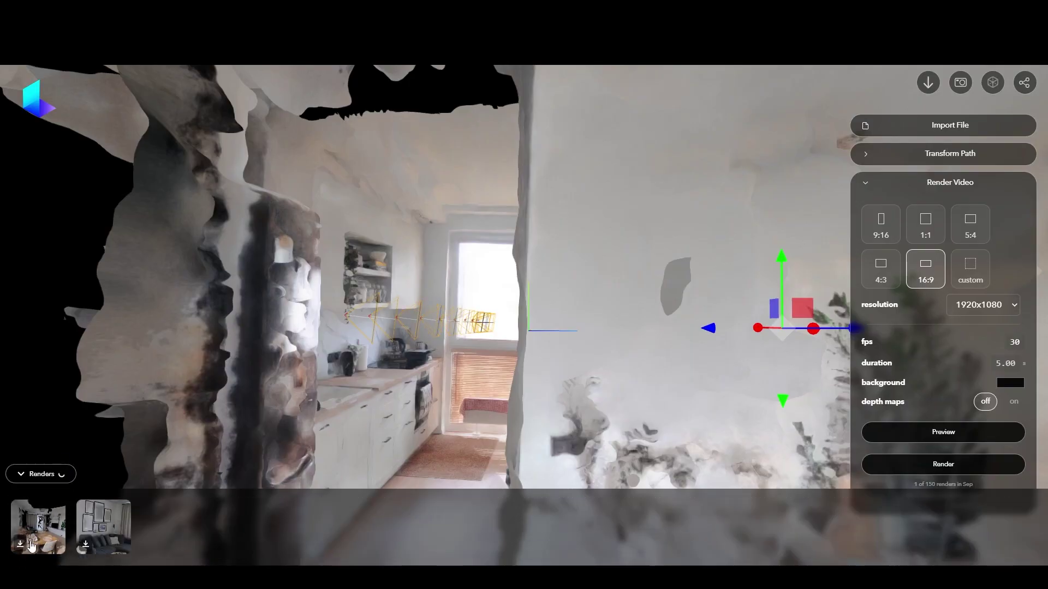